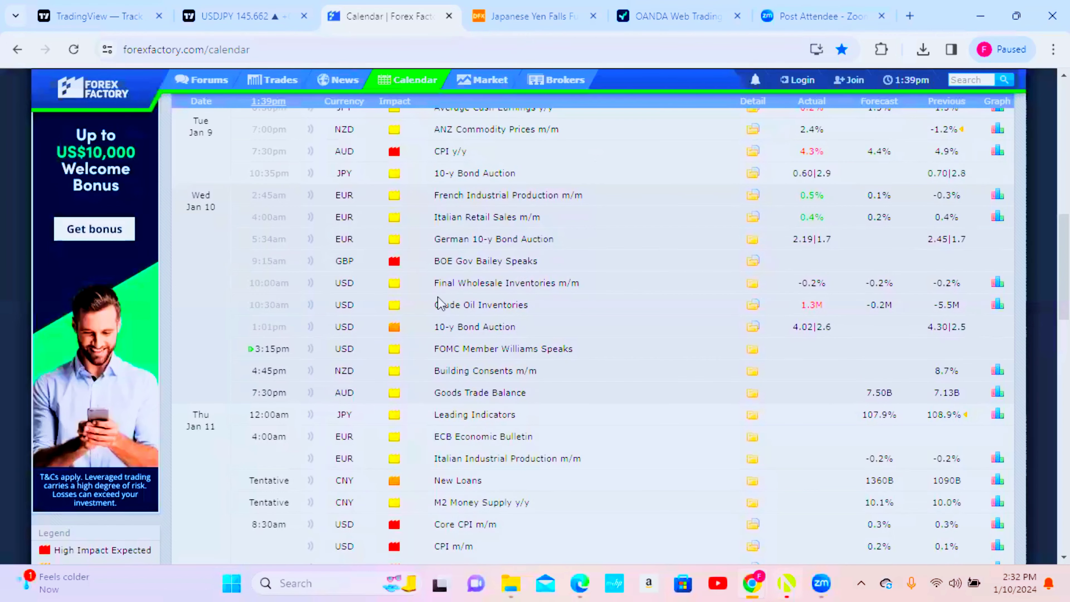
Reload the Forex Factory calendar for this week and examine the impact ratings of the January 10 and 11 events.
scroll(445, 305, "up", 8)
scroll(445, 305, "up", 4)
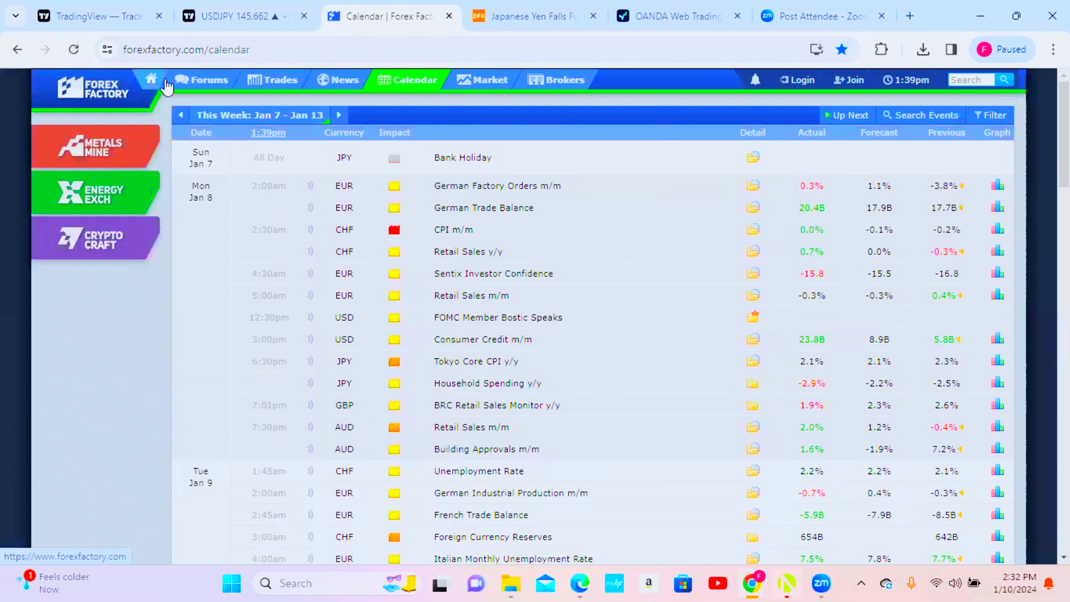
left_click(404, 88)
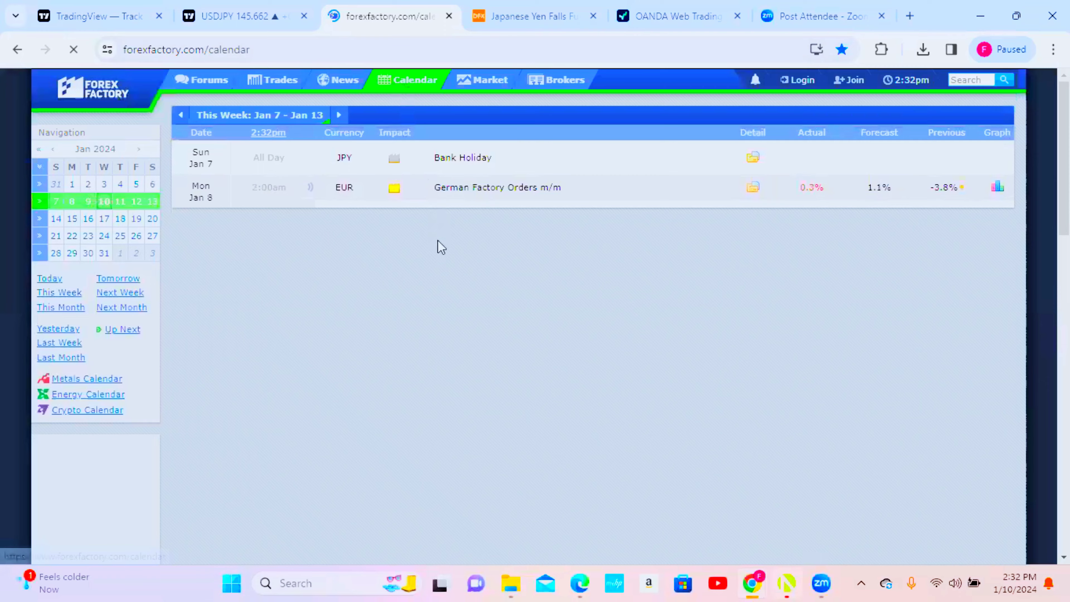
scroll(426, 320, "down", 3)
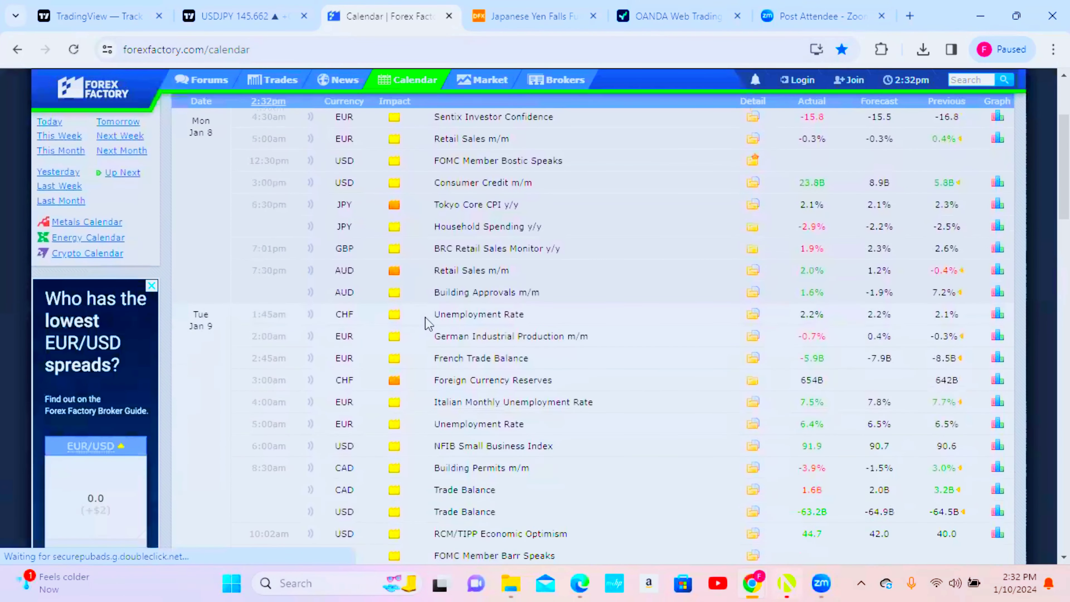
scroll(427, 323, "down", 4)
scroll(425, 324, "down", 7)
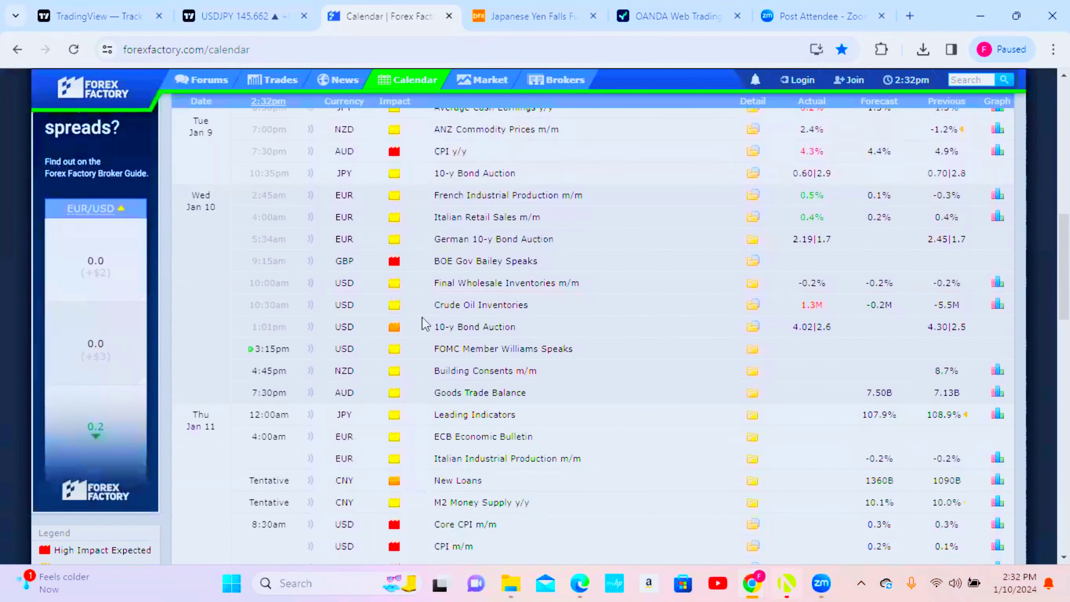
scroll(426, 325, "down", 2)
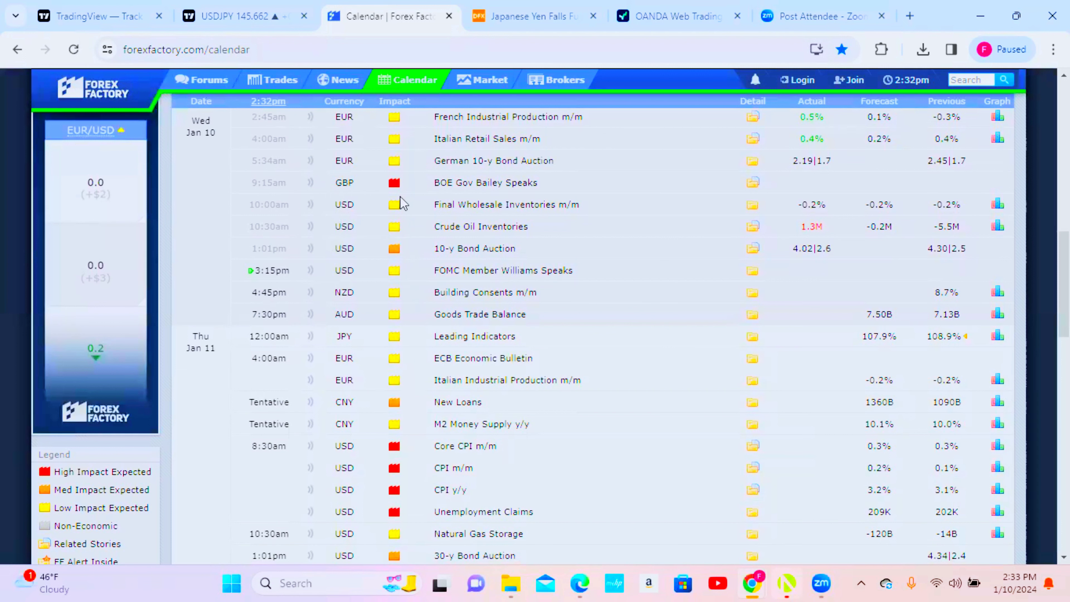
mouse_move(397, 212)
mouse_move(399, 276)
scroll(399, 320, "down", 2)
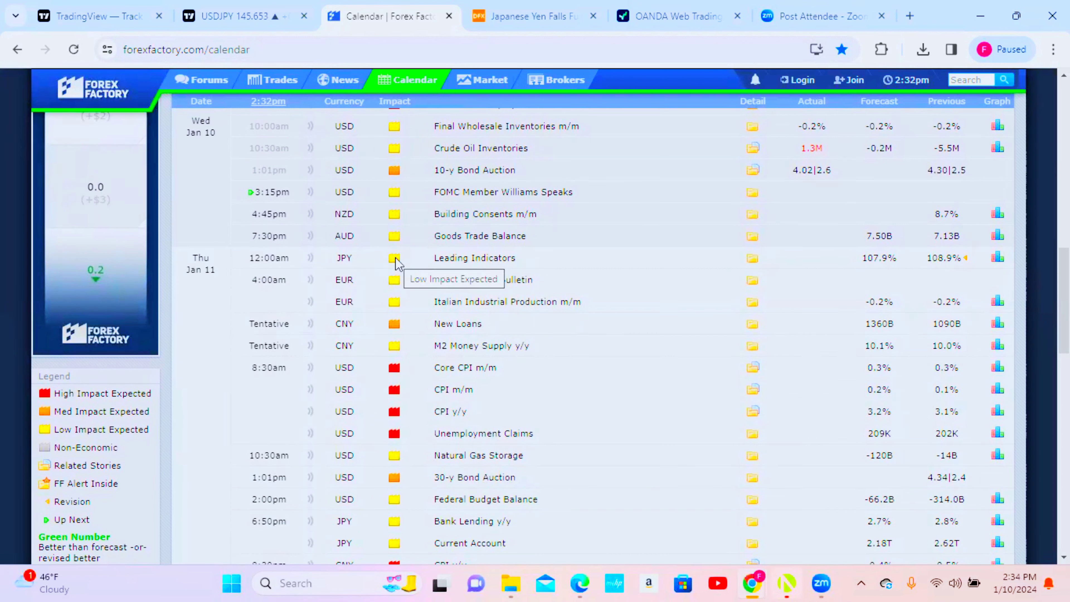
Open the details of the JPY Leading Indicators event on January 11, read its specs and history, and close them.
left_click(751, 265)
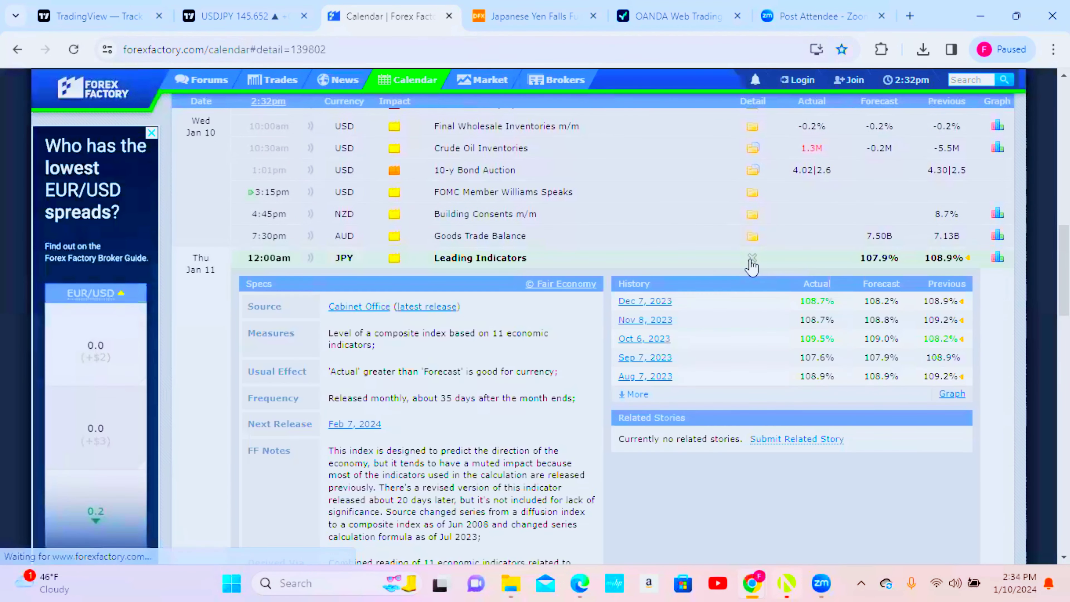
scroll(551, 497, "down", 2)
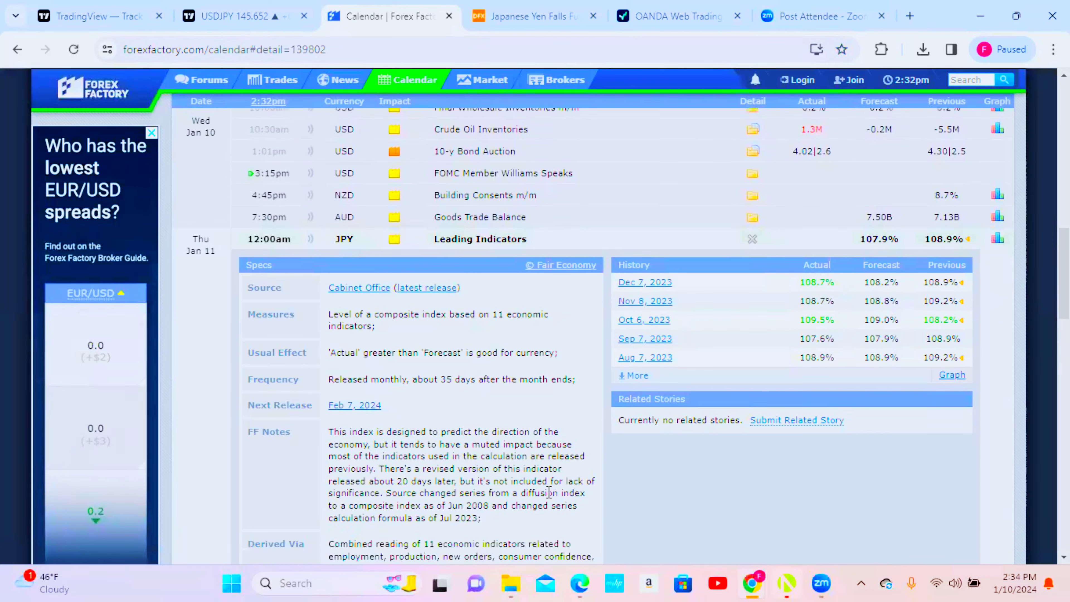
scroll(549, 490, "down", 2)
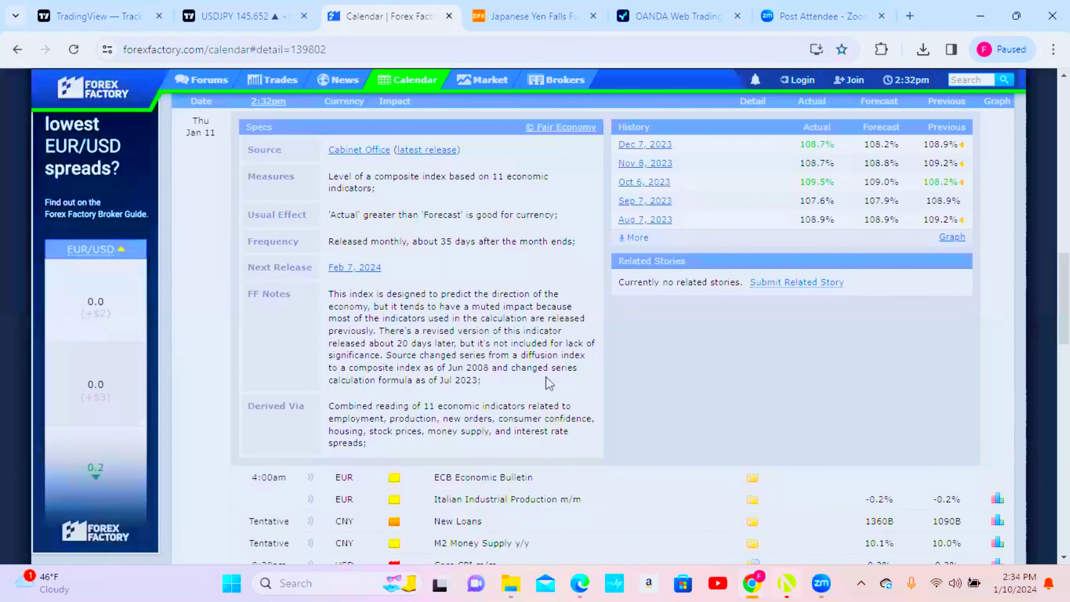
scroll(547, 383, "up", 3)
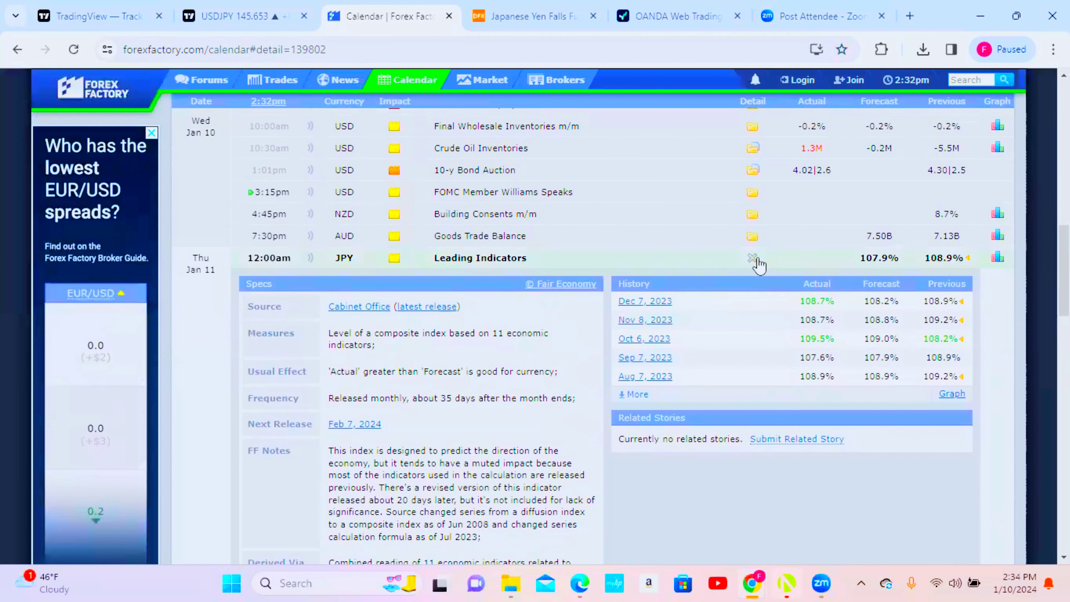
left_click(757, 260)
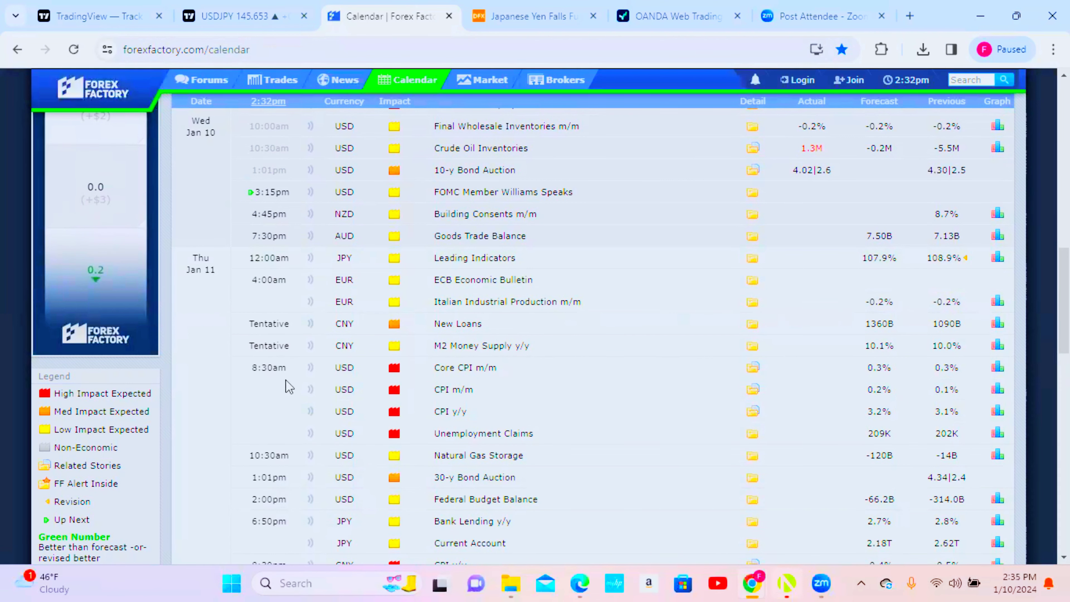
Read the details of the high-impact USD Unemployment Claims event, close them, and review the surrounding calendar events.
scroll(432, 398, "down", 2)
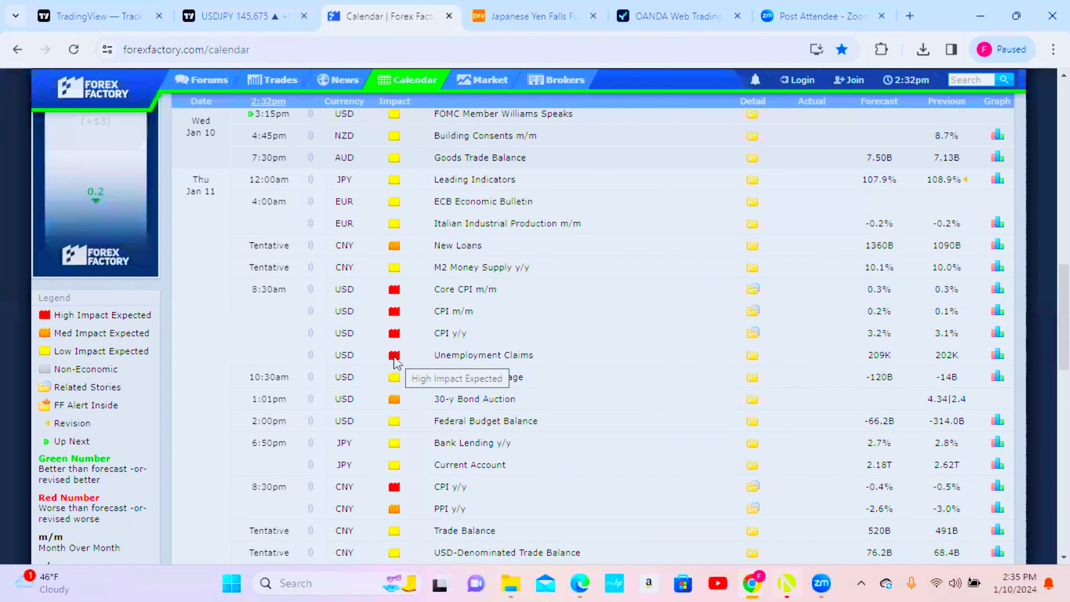
left_click(752, 355)
scroll(518, 426, "down", 3)
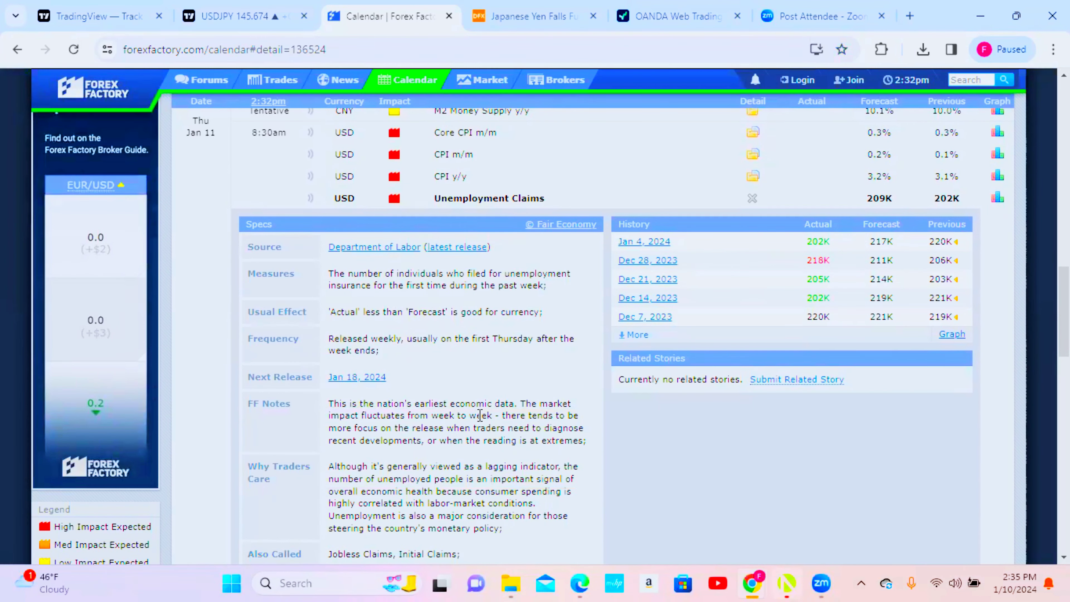
scroll(479, 417, "down", 3)
scroll(459, 328, "up", 5)
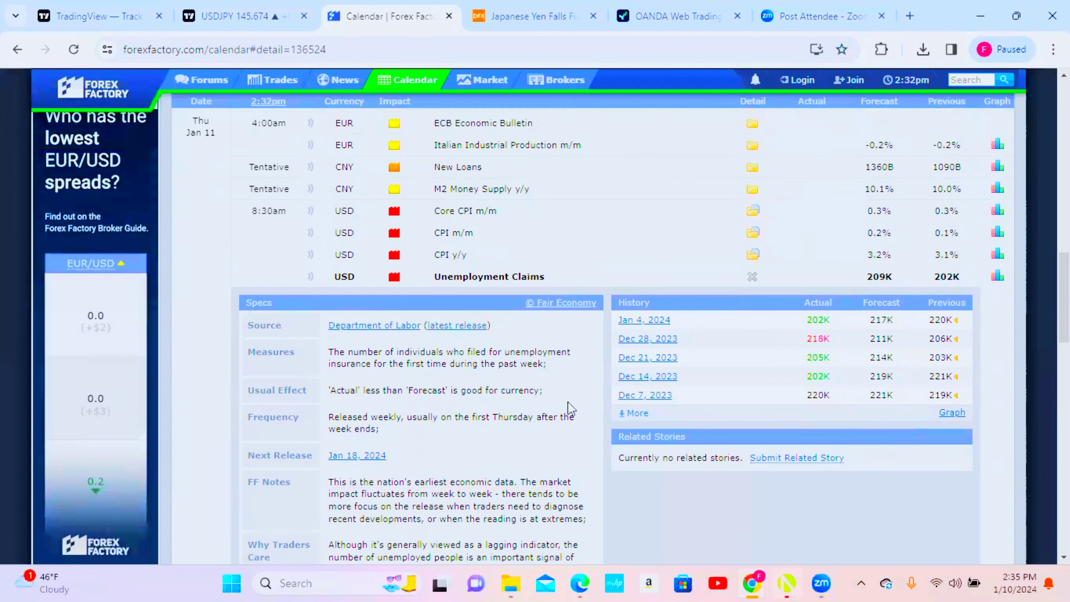
left_click(753, 278)
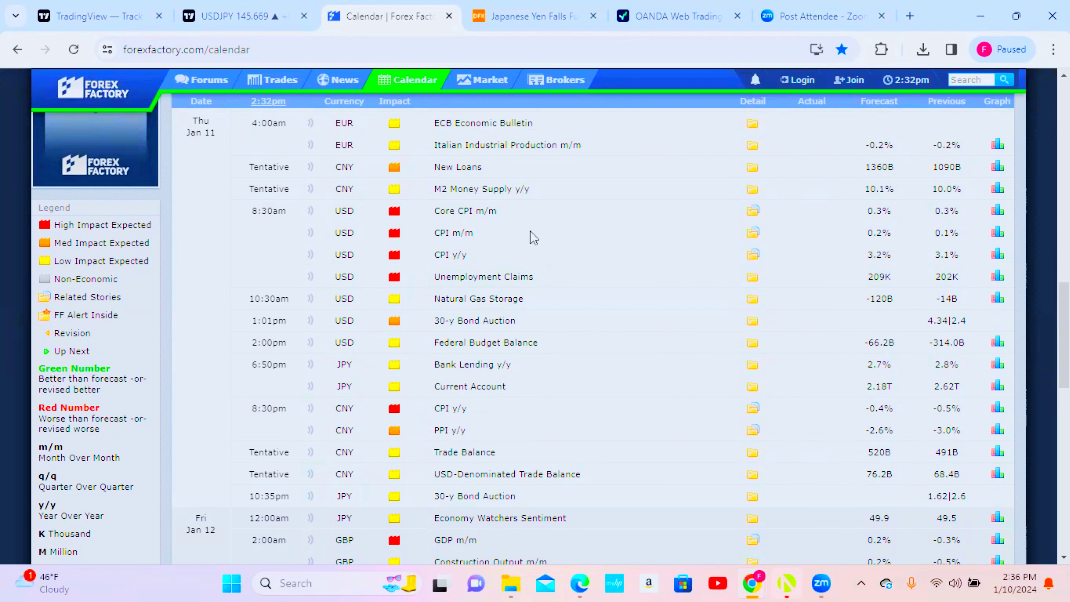
scroll(533, 237, "up", 9)
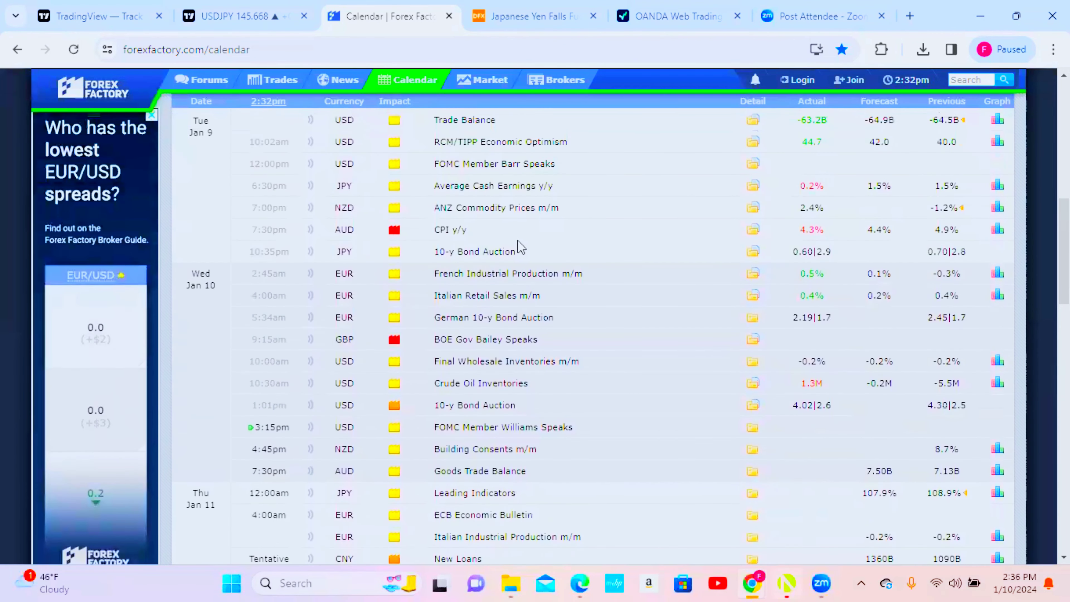
scroll(556, 361, "down", 7)
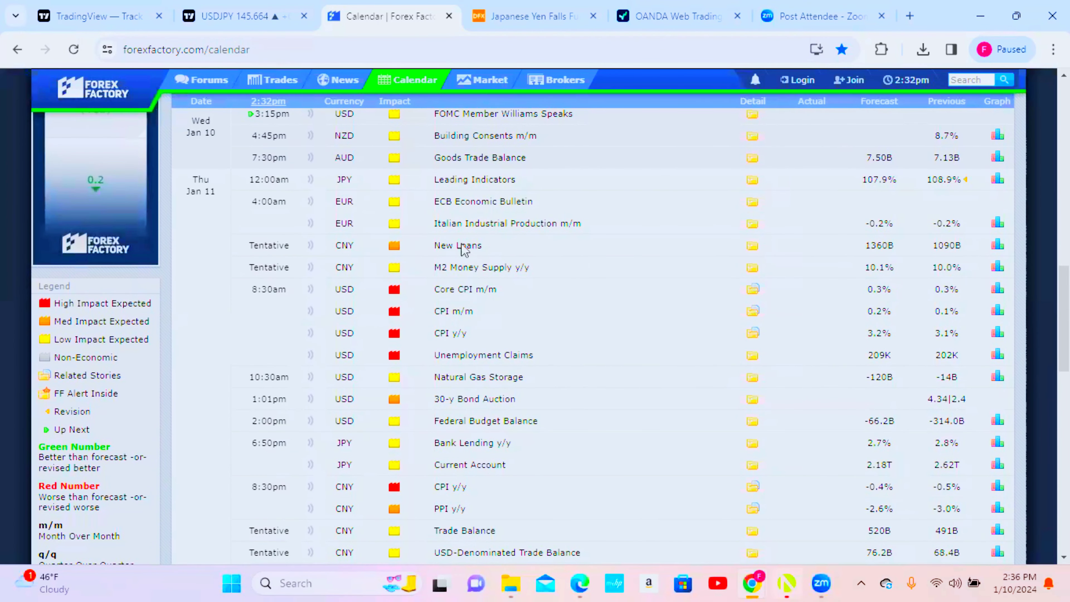
Switch to the DailyFX article on the falling Japanese yen and dismiss the residency notice by confirming non-US residency.
mouse_move(532, 30)
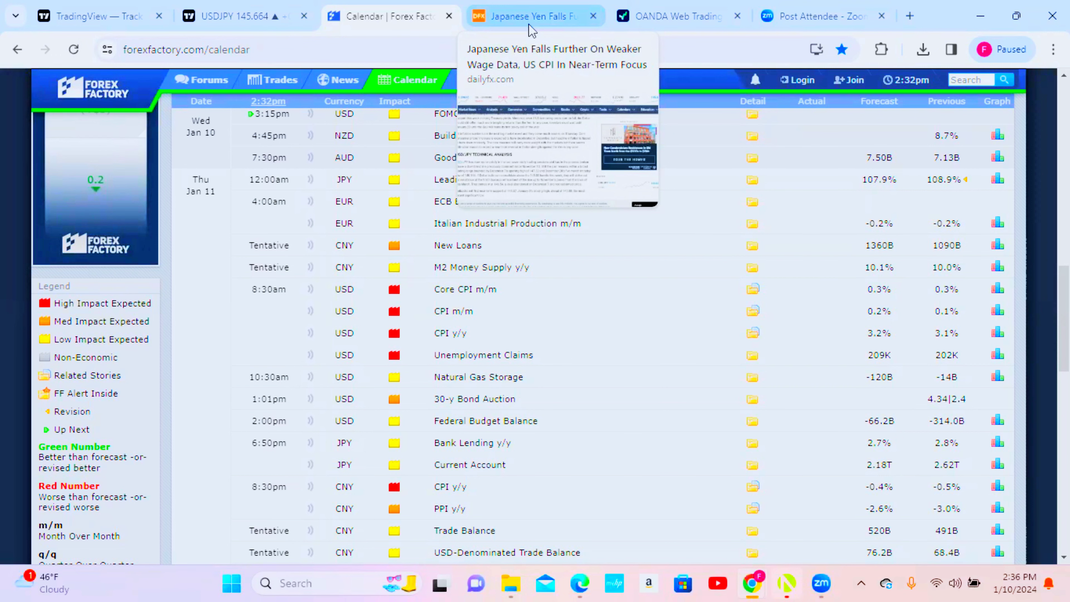
left_click(529, 24)
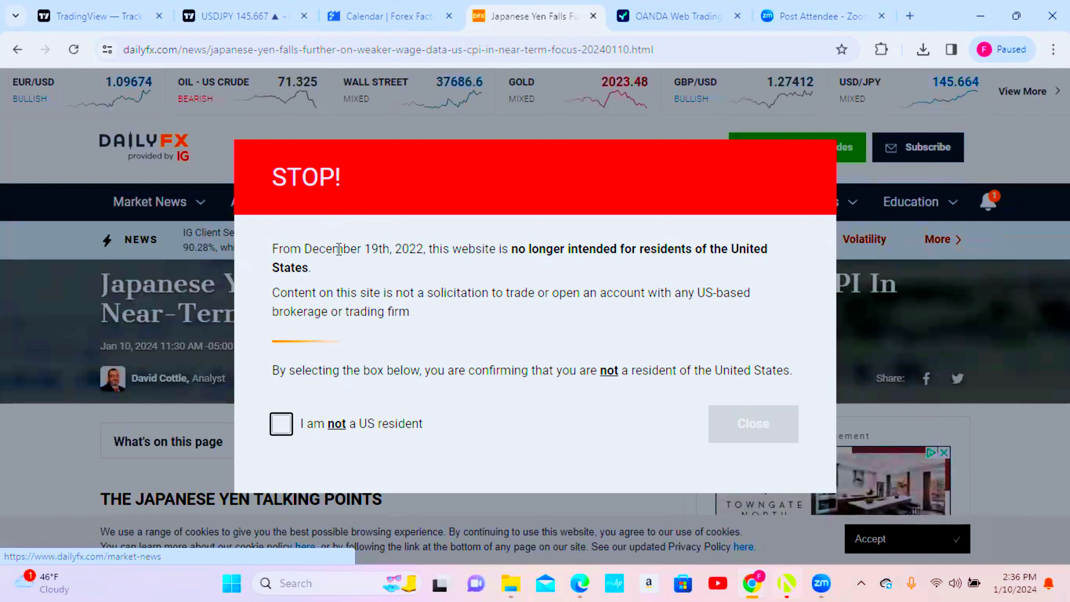
left_click(281, 423)
left_click(740, 441)
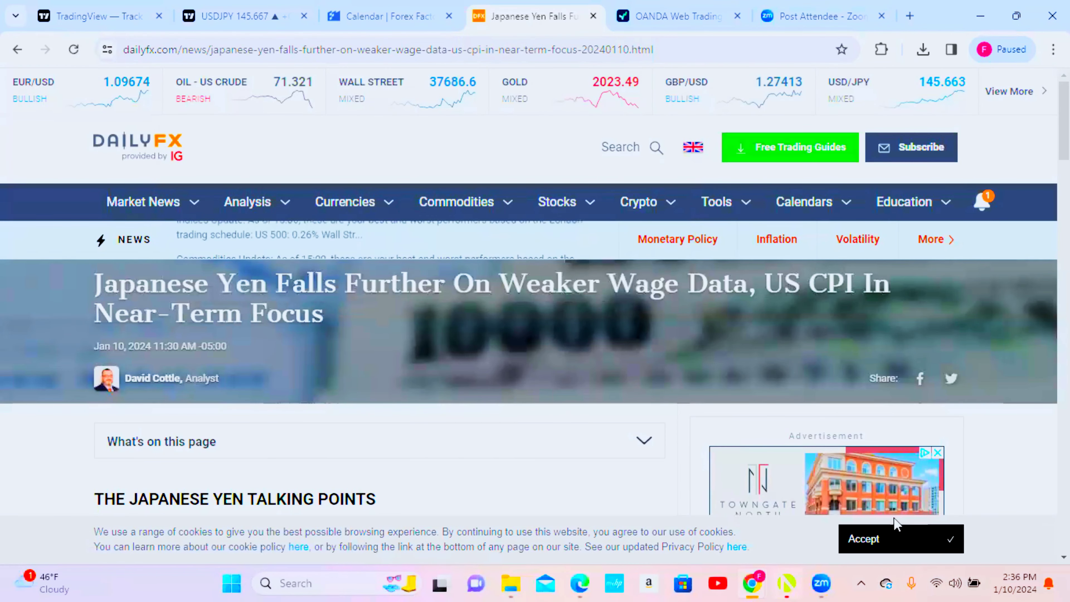
Read the Japanese yen talking points and the opening paragraphs of the article.
scroll(469, 325, "down", 3)
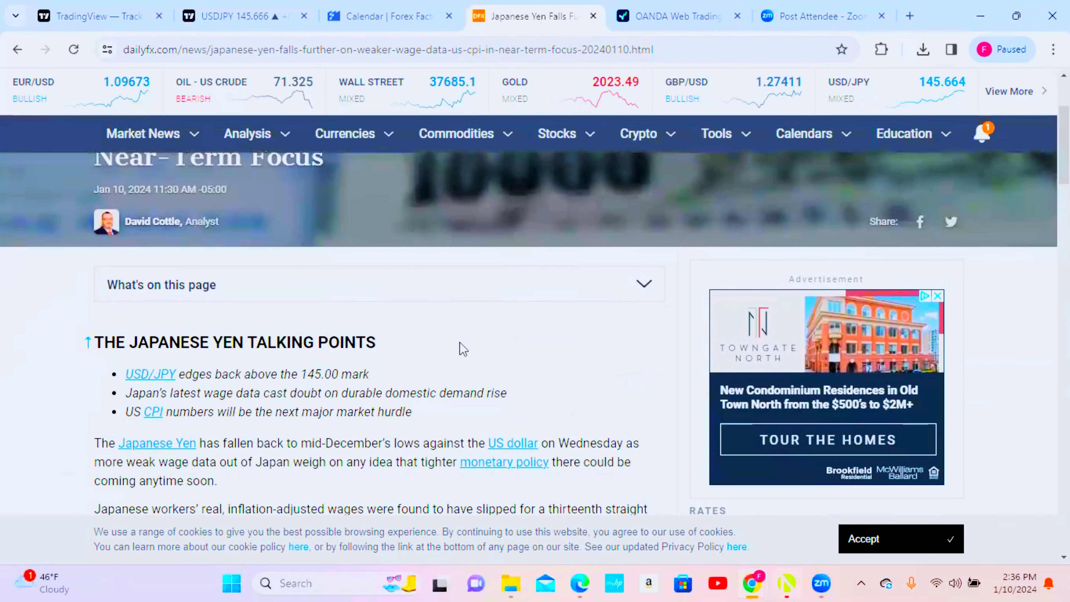
scroll(457, 350, "down", 2)
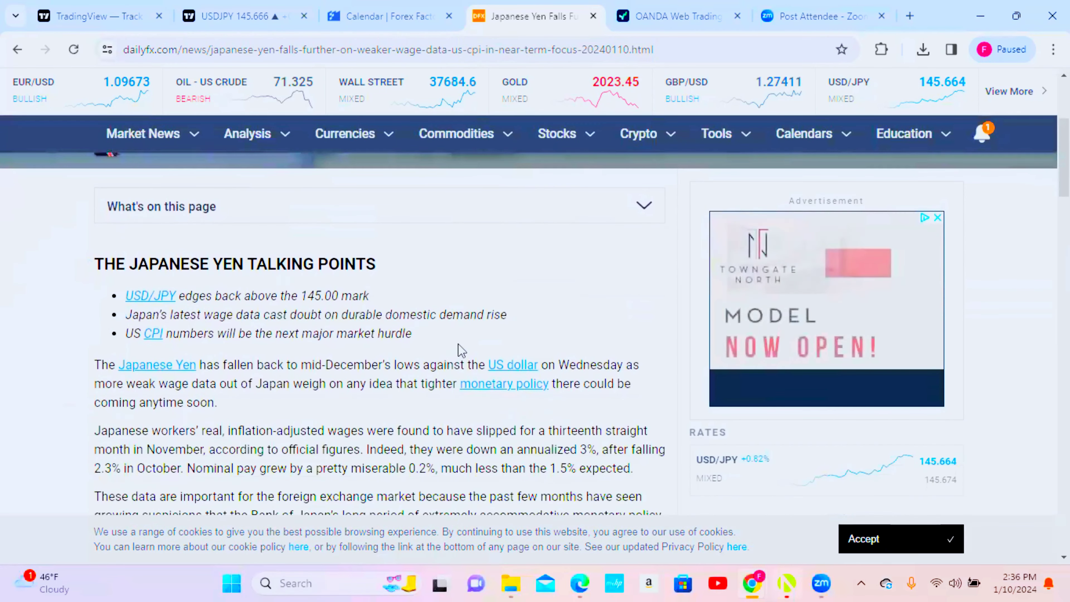
scroll(461, 351, "down", 2)
scroll(460, 351, "up", 4)
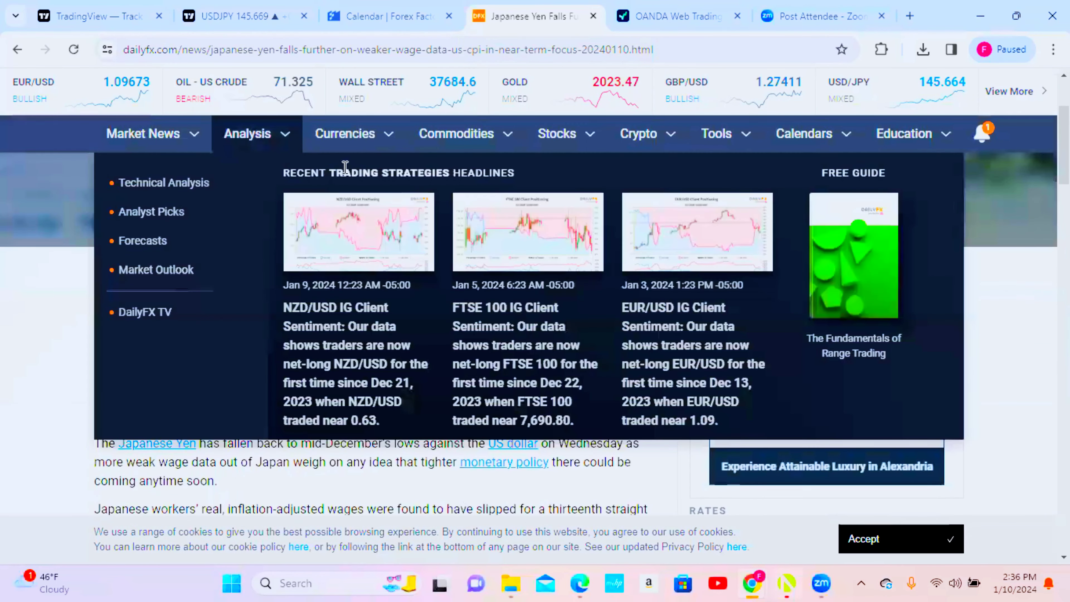
Open the DailyFX Economic Calendar and look through today's events by country and importance.
mouse_move(149, 137)
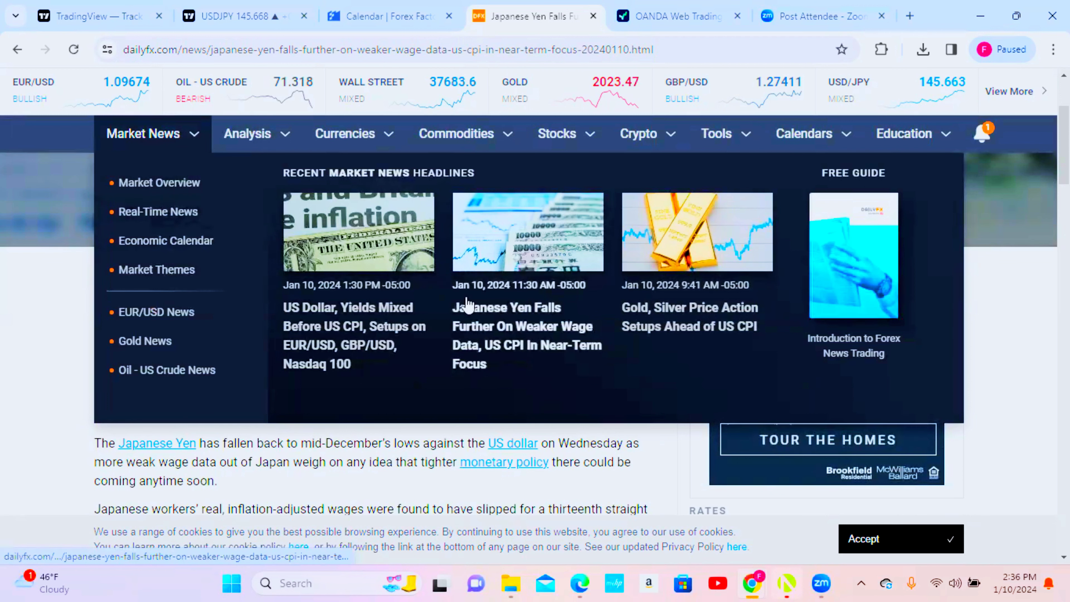
left_click(186, 243)
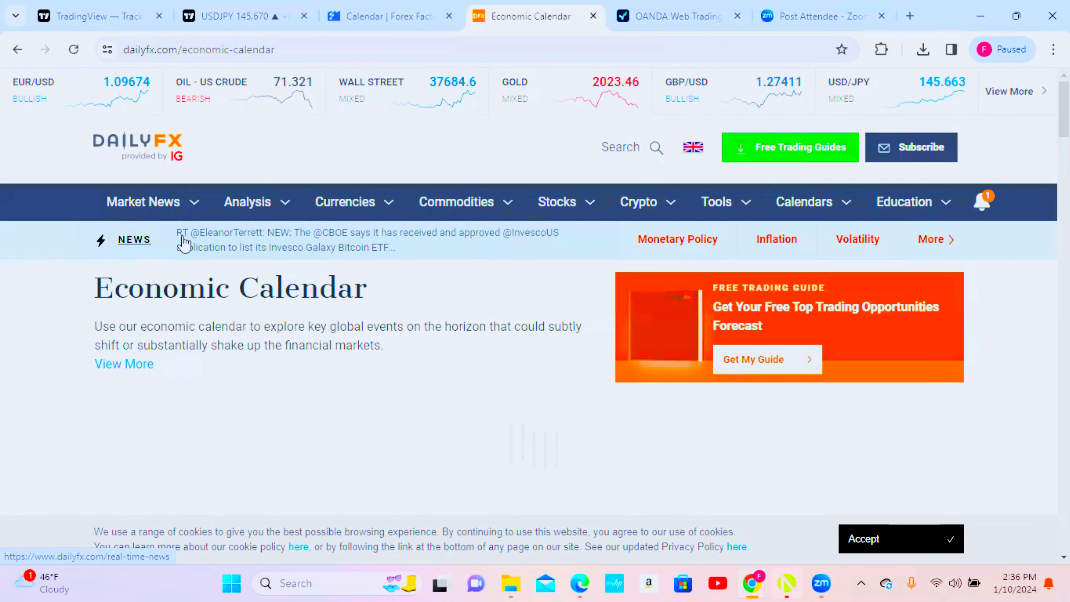
scroll(334, 270, "down", 5)
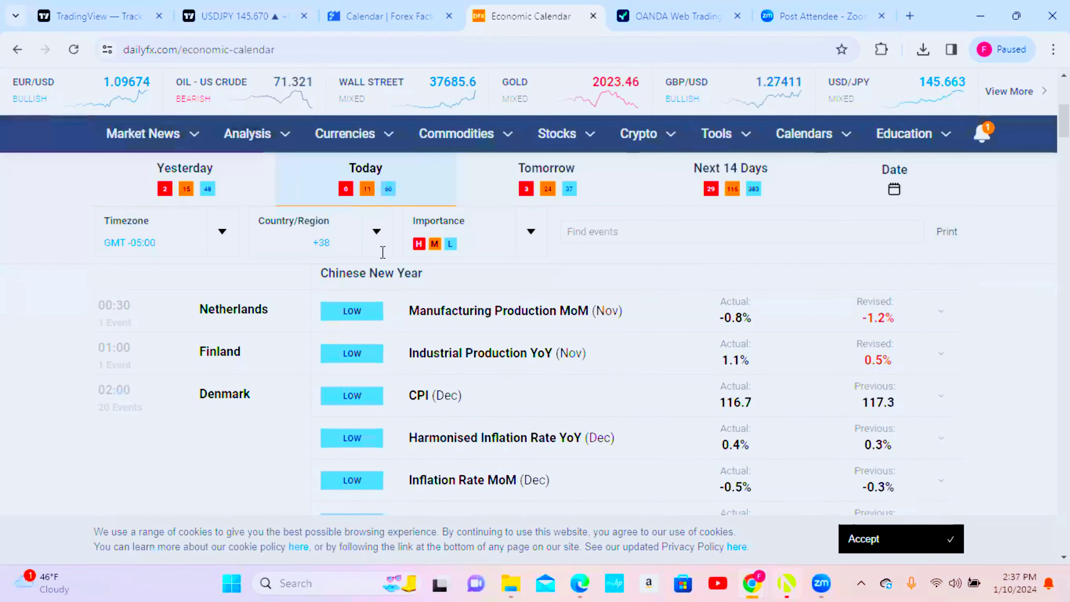
scroll(665, 417, "down", 2)
scroll(670, 427, "down", 7)
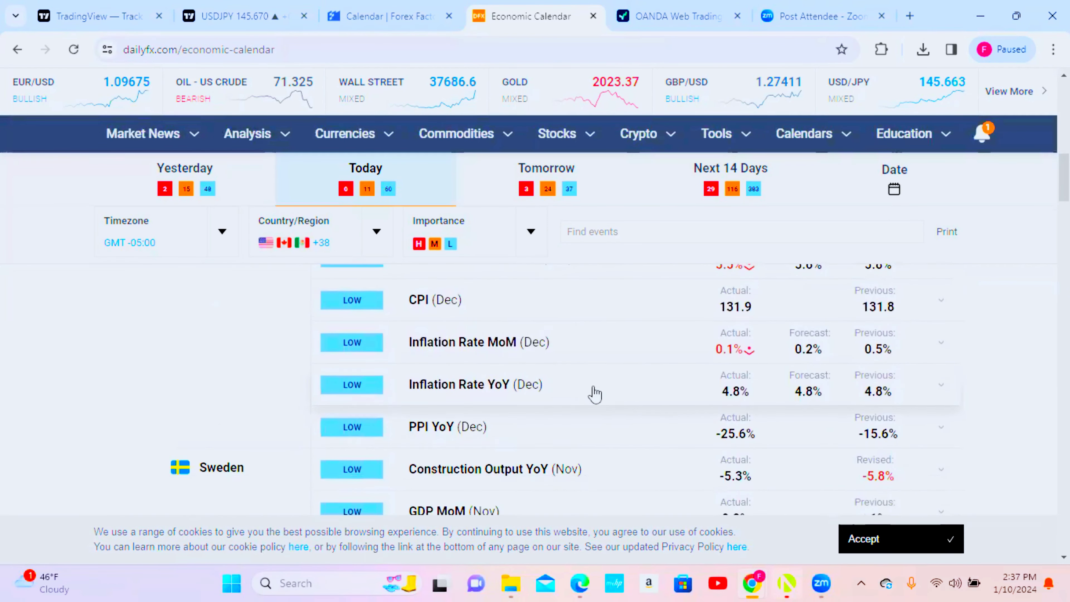
scroll(594, 393, "down", 7)
scroll(594, 393, "up", 3)
scroll(593, 393, "down", 10)
scroll(569, 379, "down", 1)
scroll(565, 381, "down", 7)
scroll(560, 384, "down", 9)
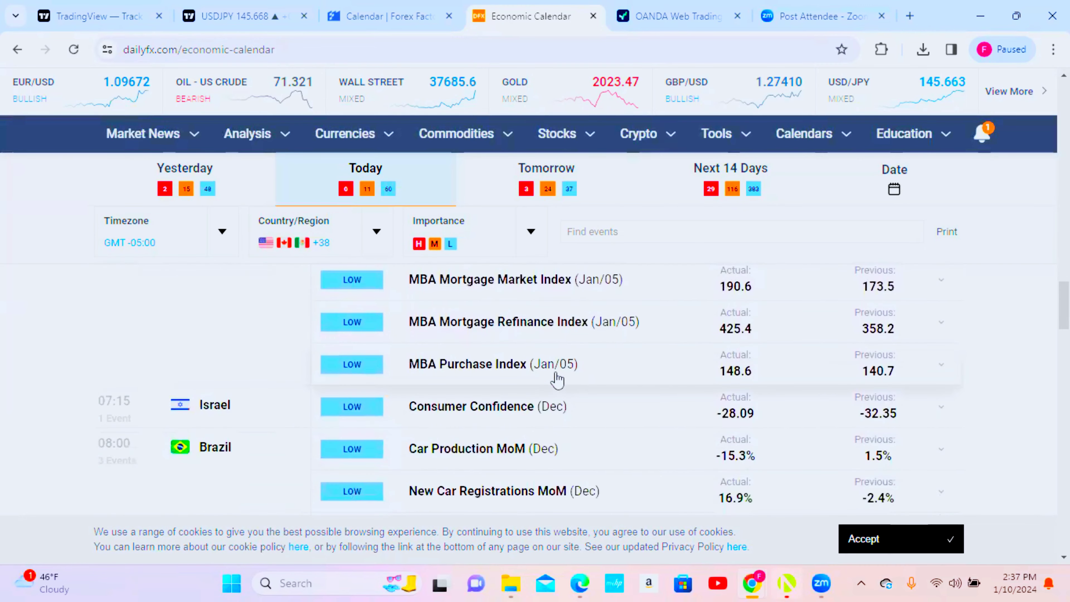
scroll(558, 379, "up", 16)
scroll(556, 377, "up", 15)
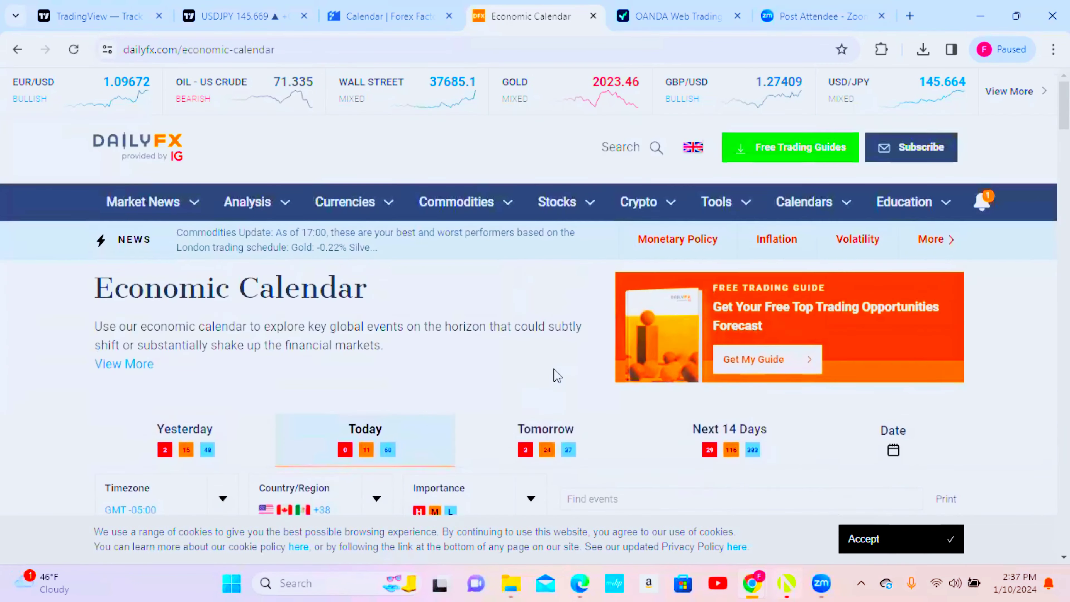
Open the DailyFX Market Outlook page and look over the available analysis sections.
mouse_move(301, 208)
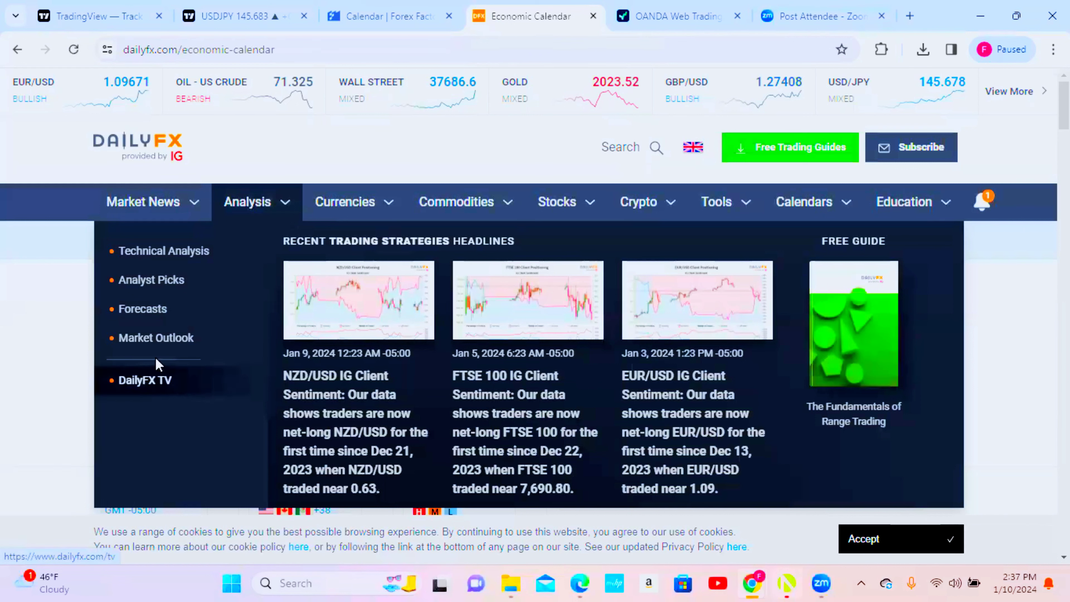
left_click(144, 339)
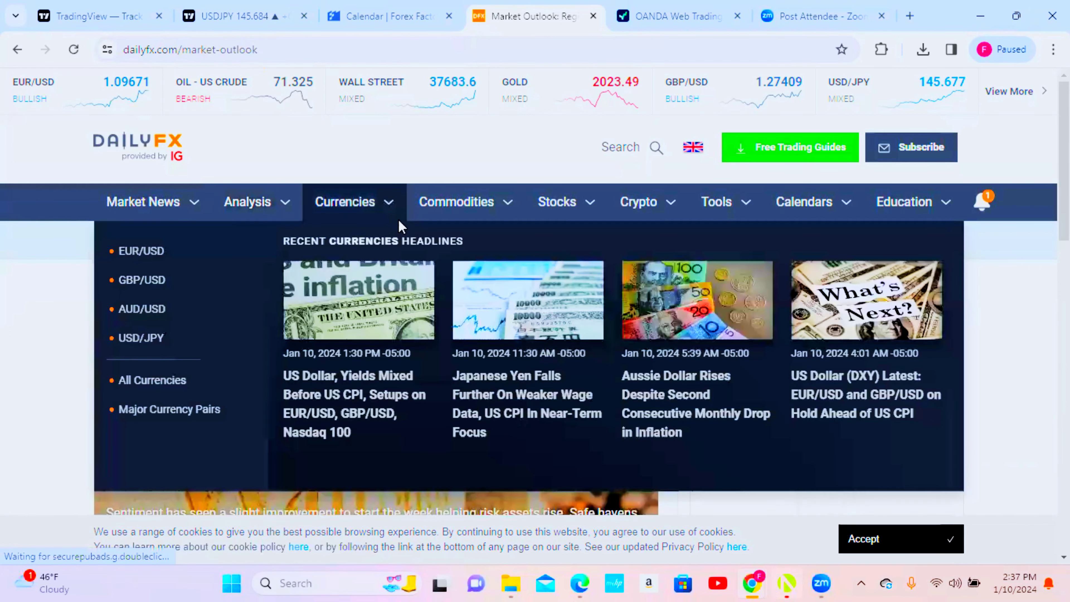
mouse_move(249, 207)
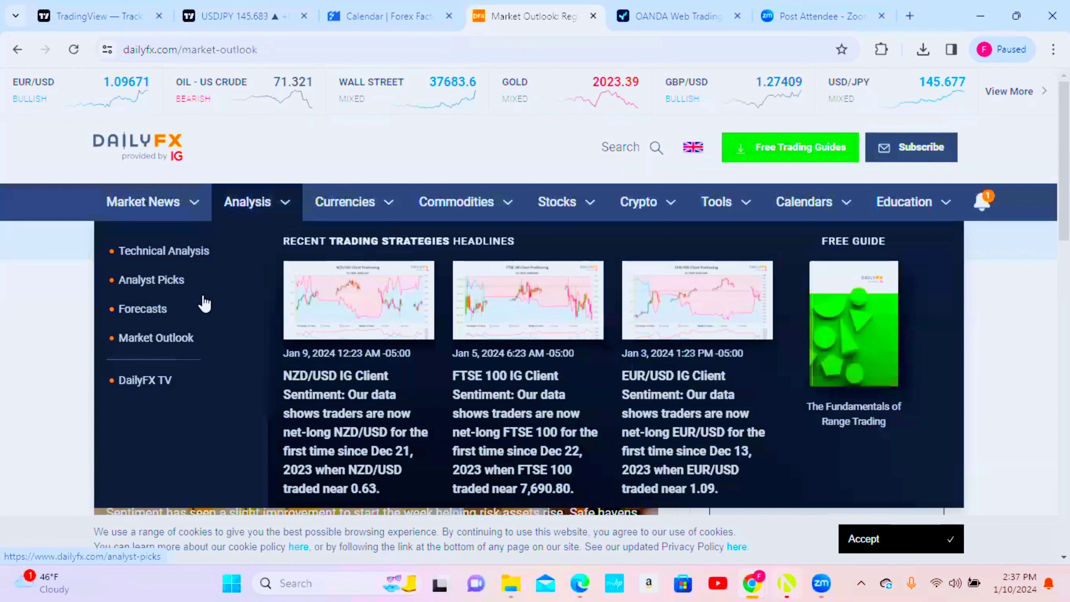
left_click(162, 342)
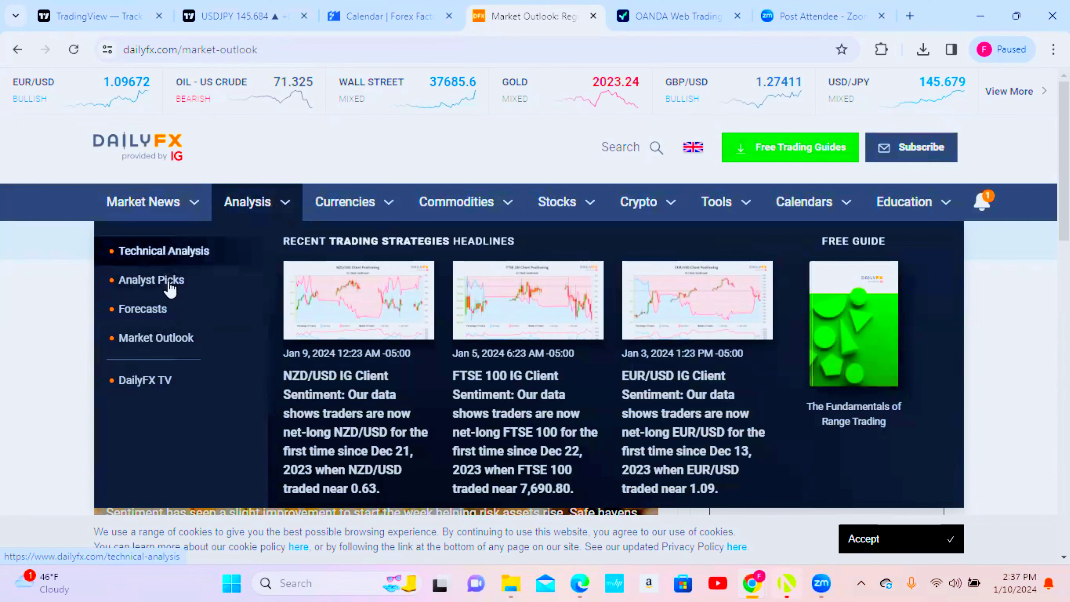
Open the article "Japanese Yen Falls Further On Weaker Wage Data, US CPI In Near-Term Focus" from the recent currencies headlines.
mouse_move(365, 212)
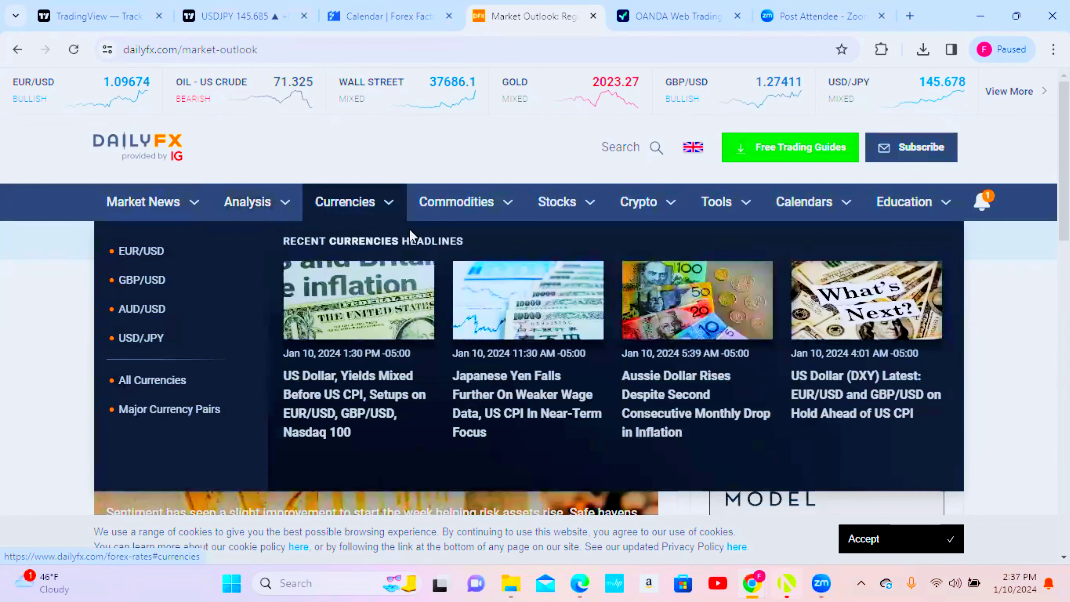
left_click(511, 398)
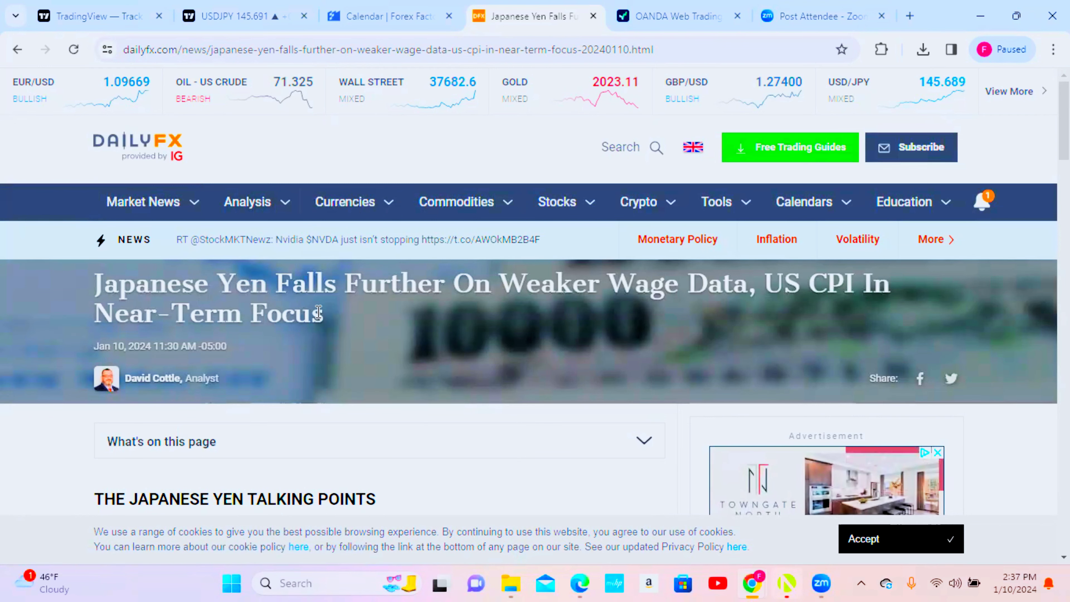
Read the yen article from its talking points through the fundamental discussion to the USD/JPY technical analysis.
scroll(321, 312, "down", 2)
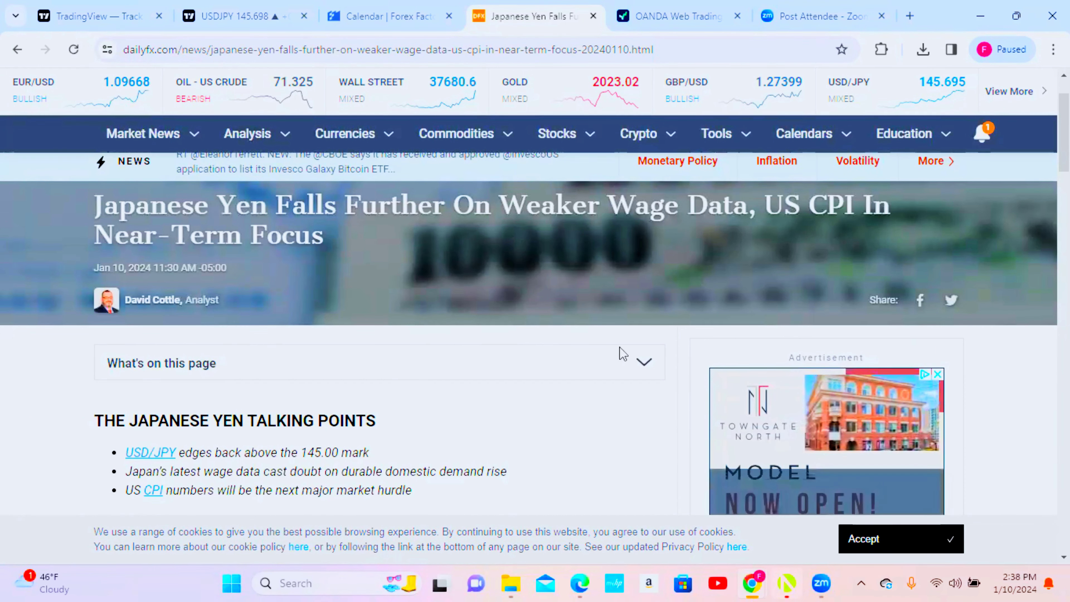
scroll(548, 371, "down", 3)
scroll(286, 324, "down", 2)
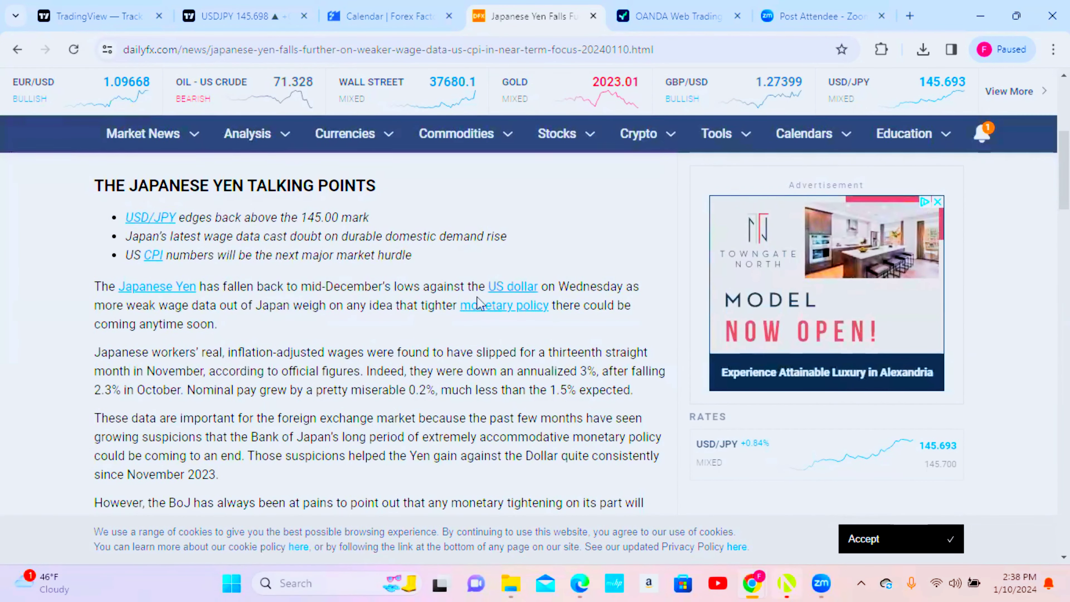
scroll(541, 362, "down", 2)
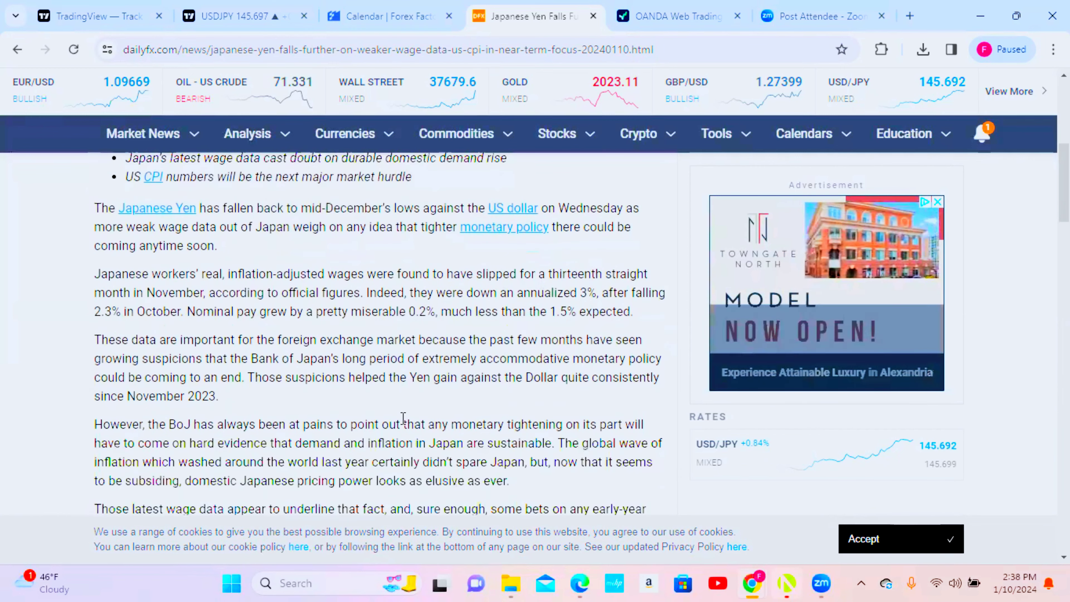
scroll(303, 370, "down", 1)
scroll(305, 373, "down", 5)
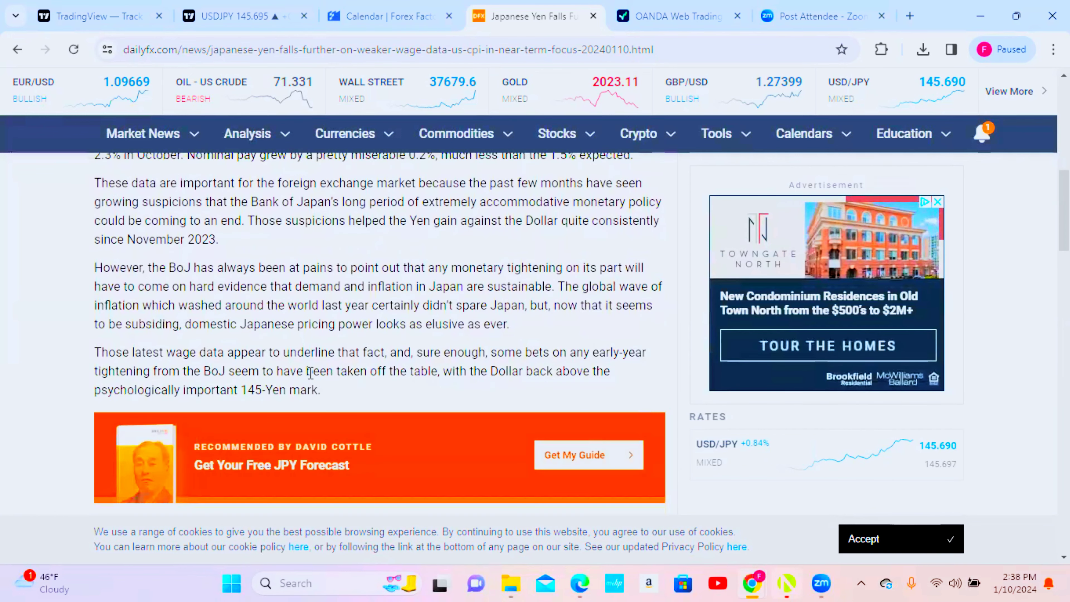
scroll(317, 387, "down", 5)
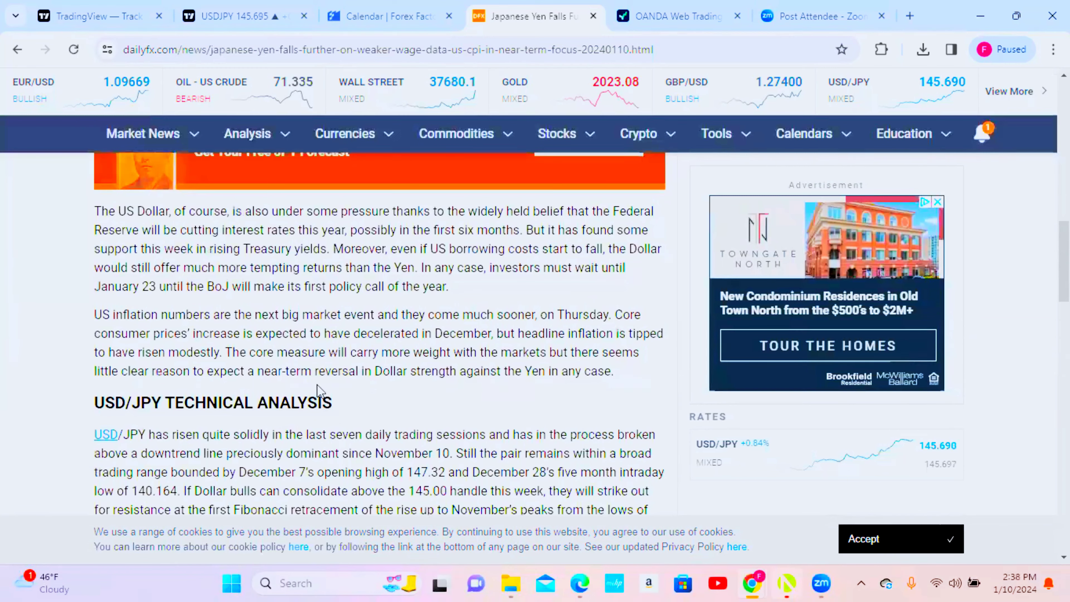
scroll(336, 382, "down", 2)
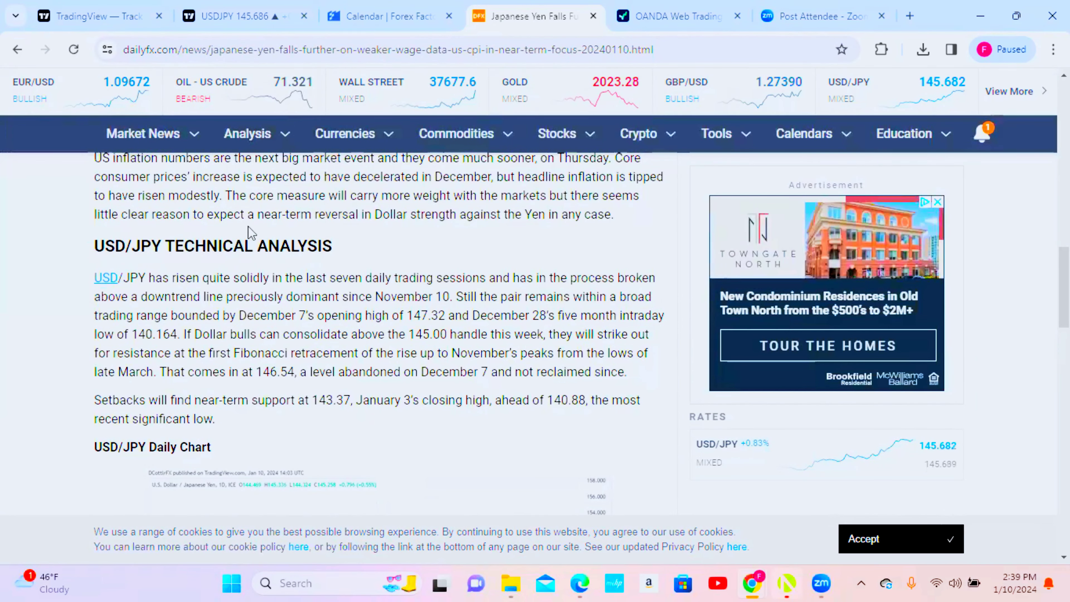
Return to the start of the yen article and check the Forex Factory calendar for the upcoming events.
scroll(250, 227, "up", 5)
scroll(249, 228, "up", 10)
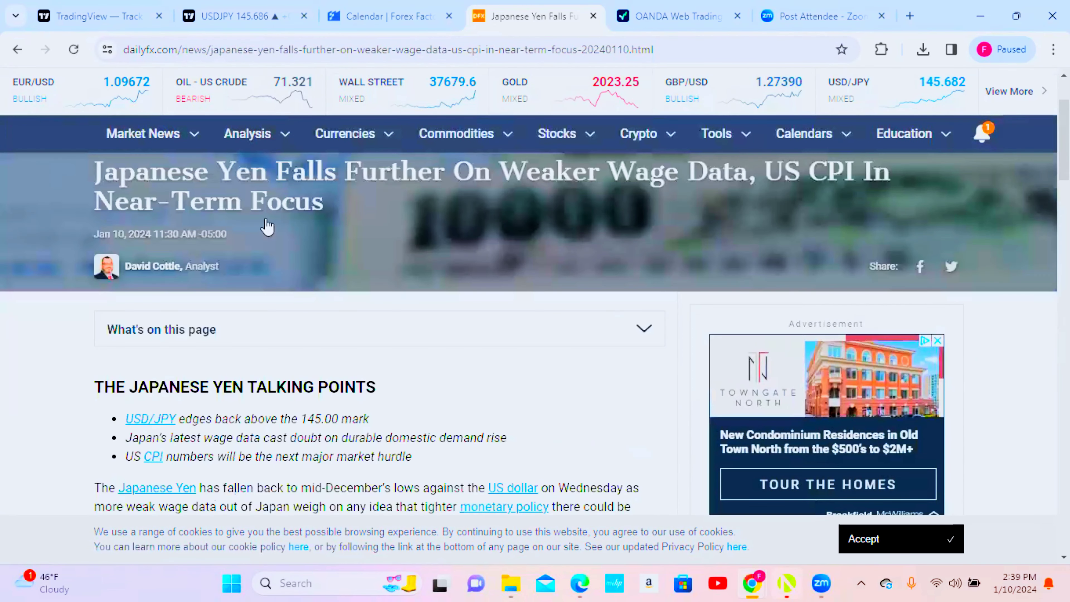
left_click(341, 26)
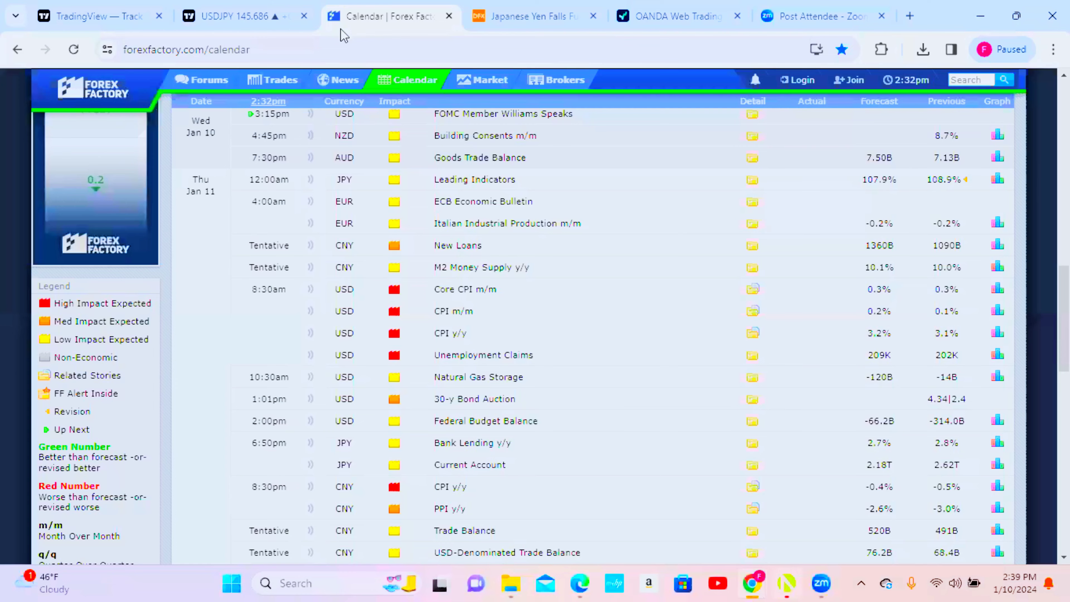
left_click(525, 30)
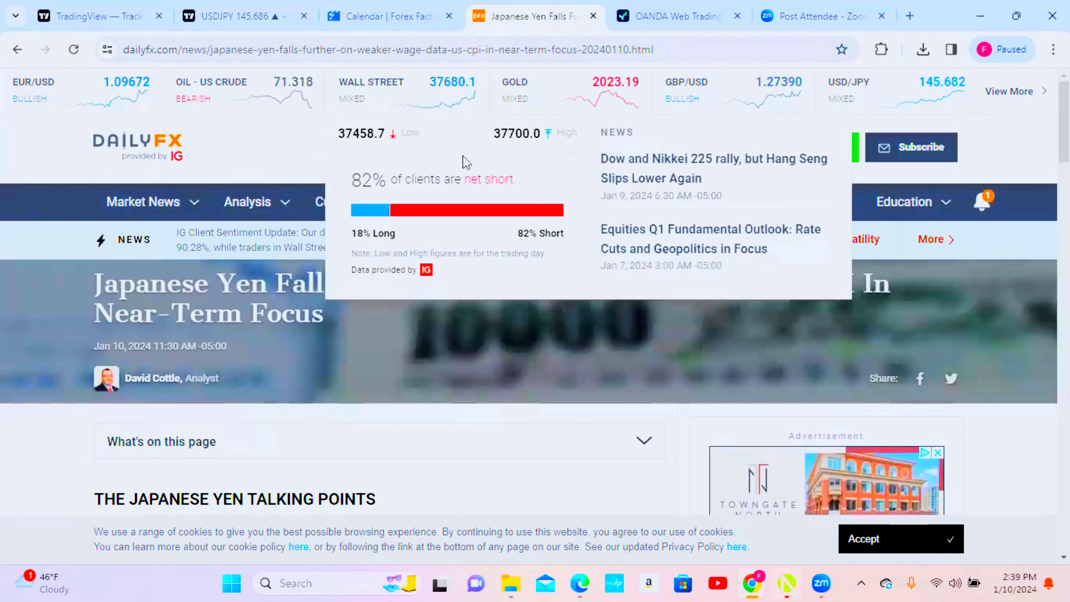
Switch to the TradingView USDJPY chart and examine recent price action on the 4-hour and 1-hour timeframes.
left_click(239, 18)
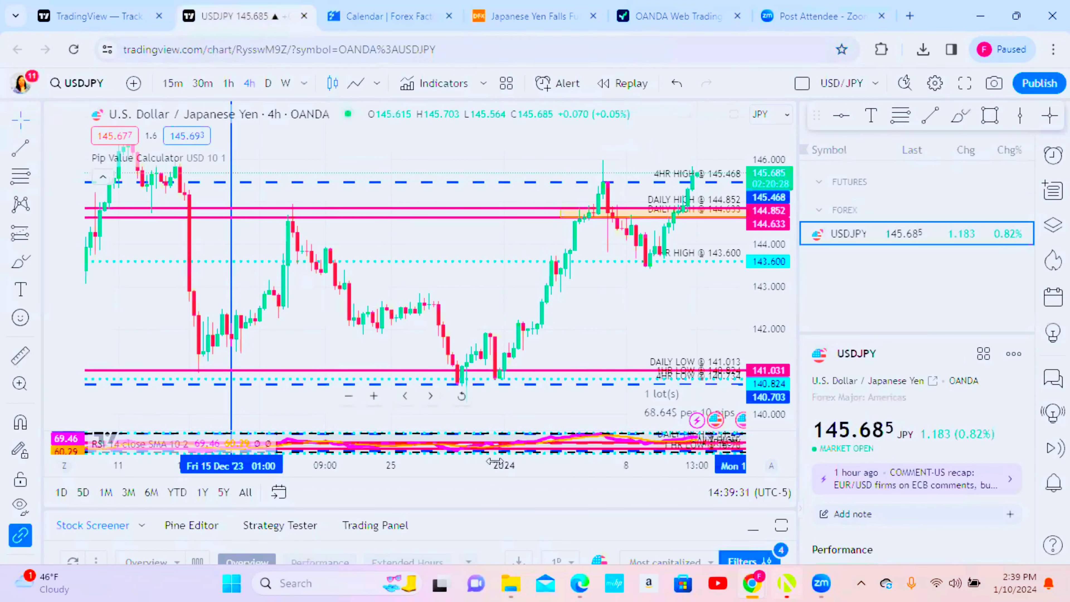
left_click(374, 396)
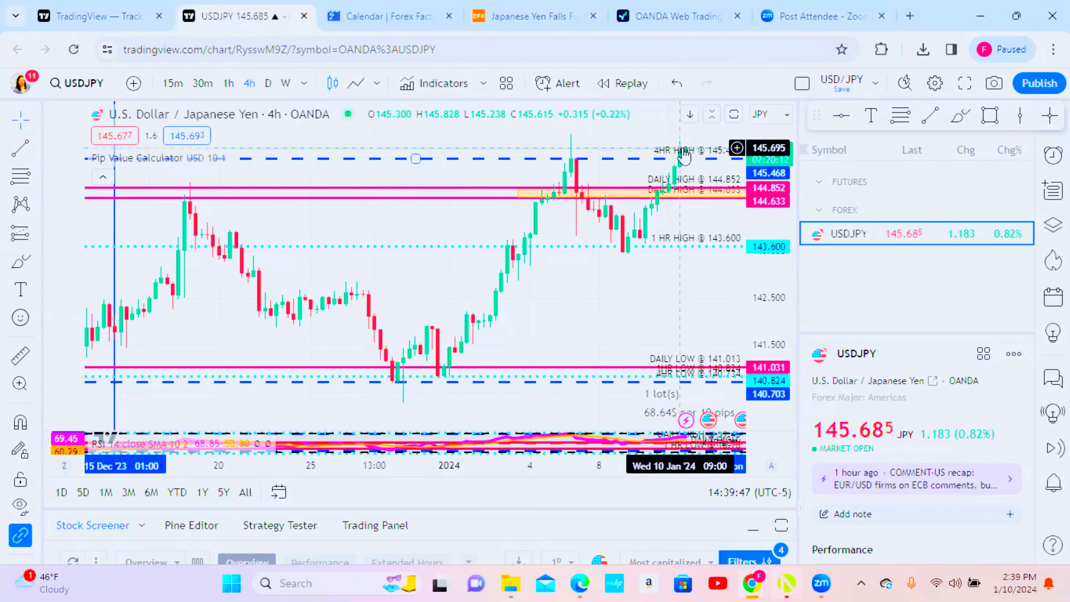
left_click(229, 83)
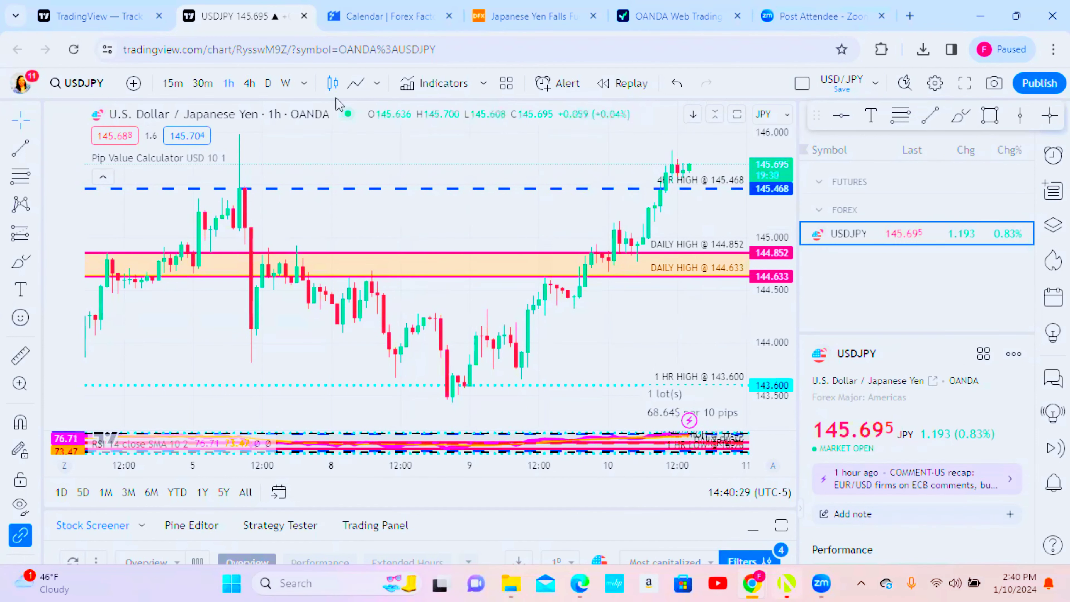
Show the USDJPY chart on the daily timeframe and examine the candles from December into January up close.
left_click(268, 83)
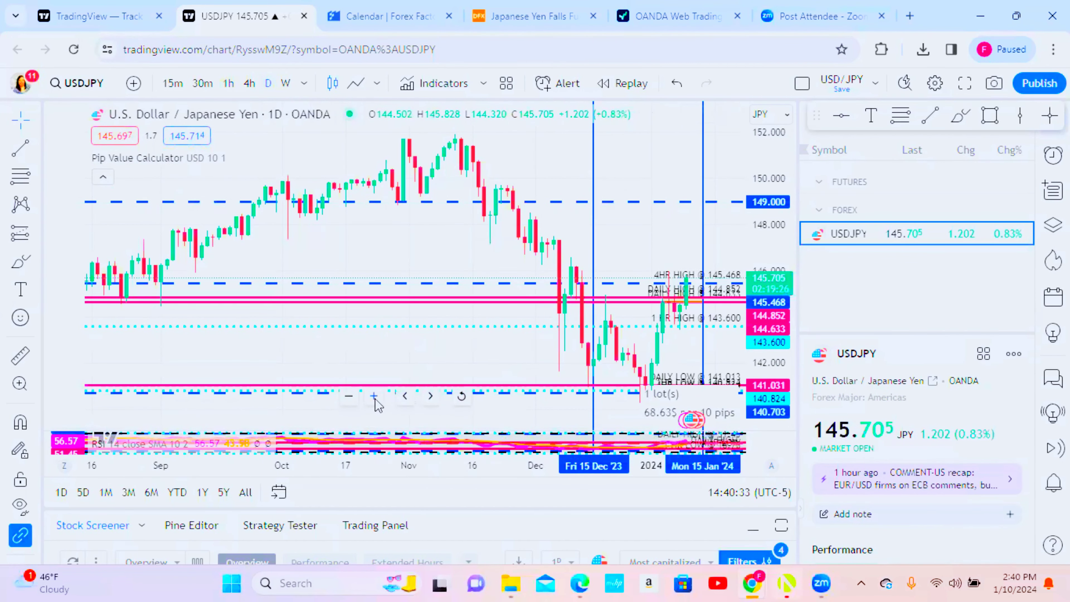
left_click(374, 395)
left_click(373, 395)
left_click(373, 396)
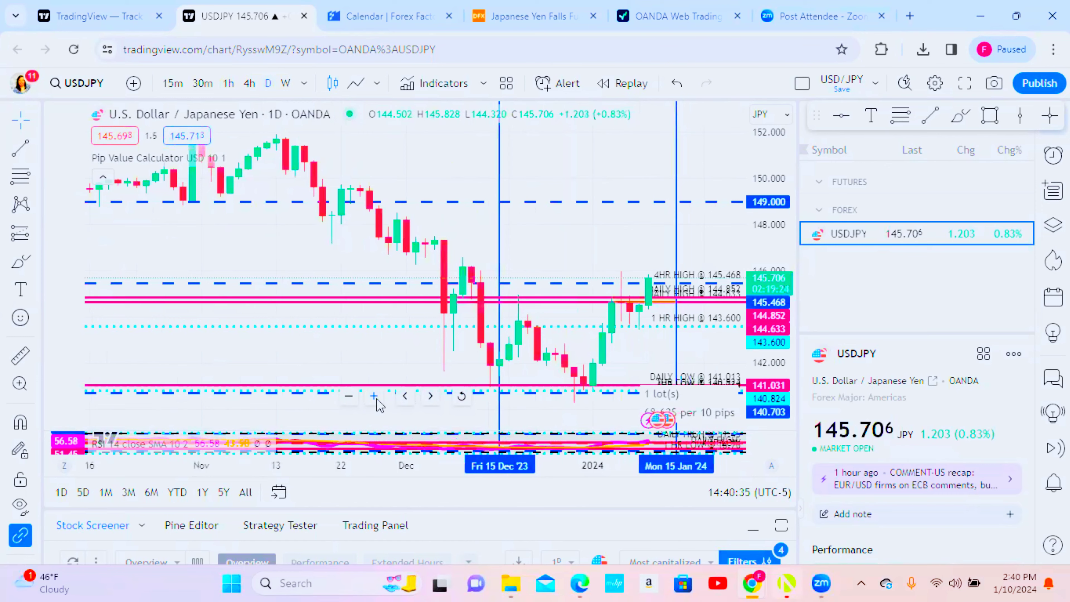
left_click(374, 395)
left_click(375, 397)
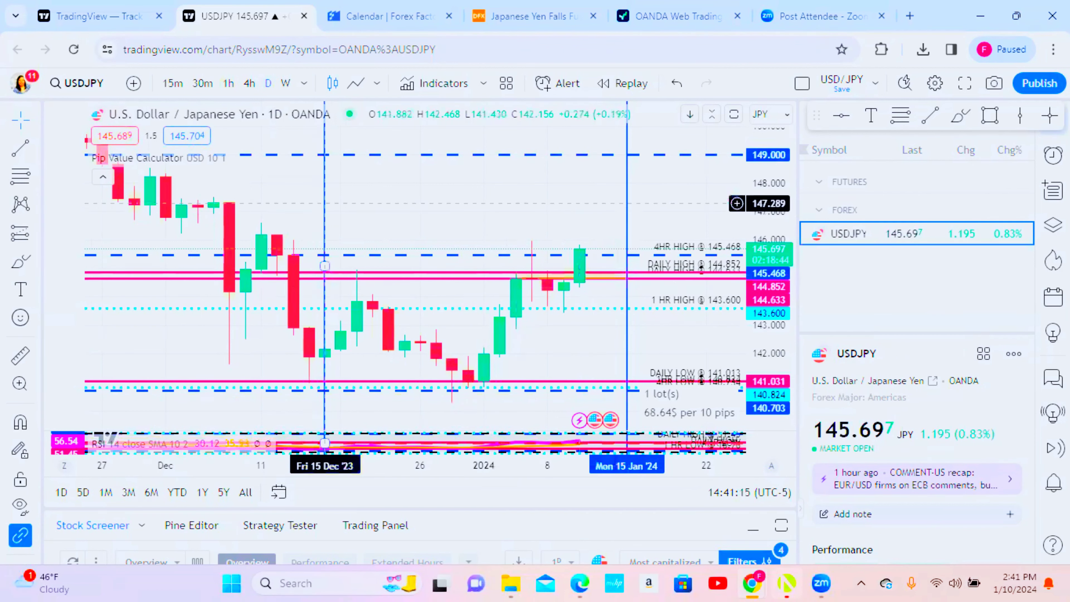
Set the USDJPY chart to the 4-hour timeframe and frame the price action between the 15 December and 15 January vertical lines.
left_click(250, 83)
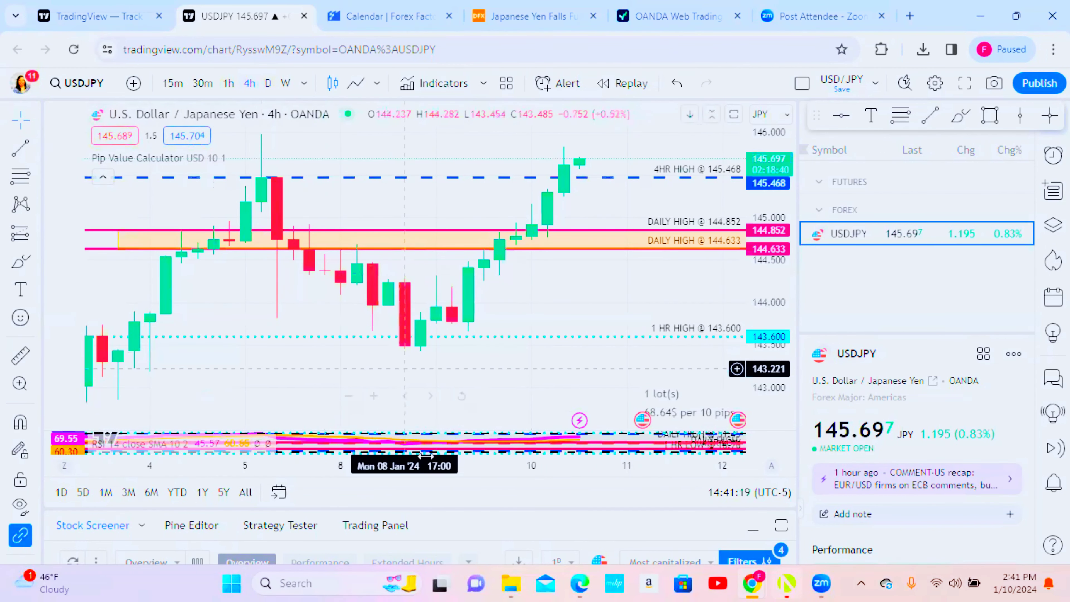
left_click(373, 398)
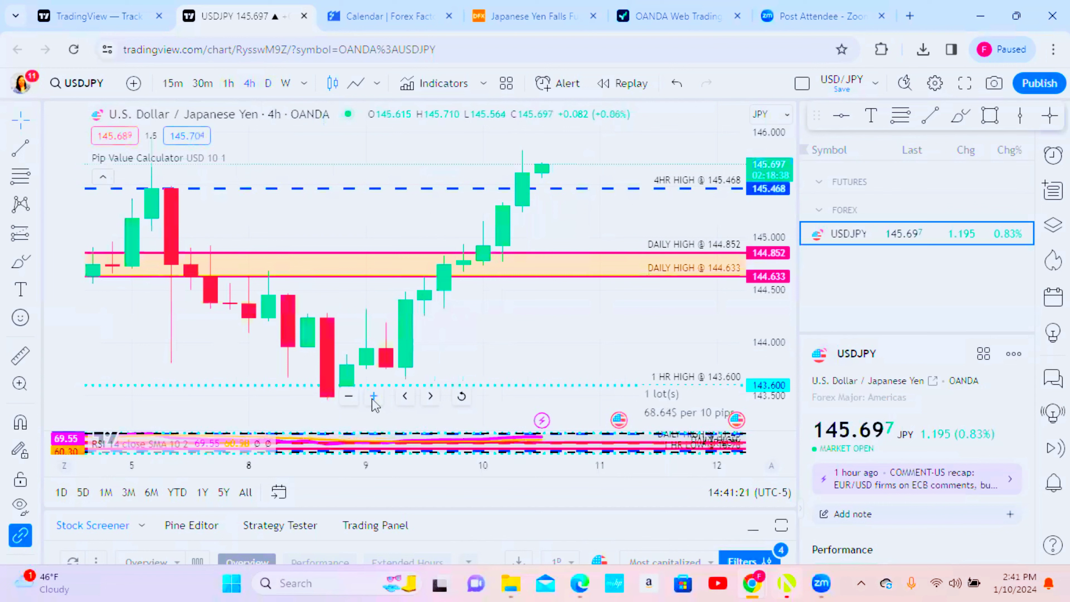
left_click(348, 398)
left_click(348, 398)
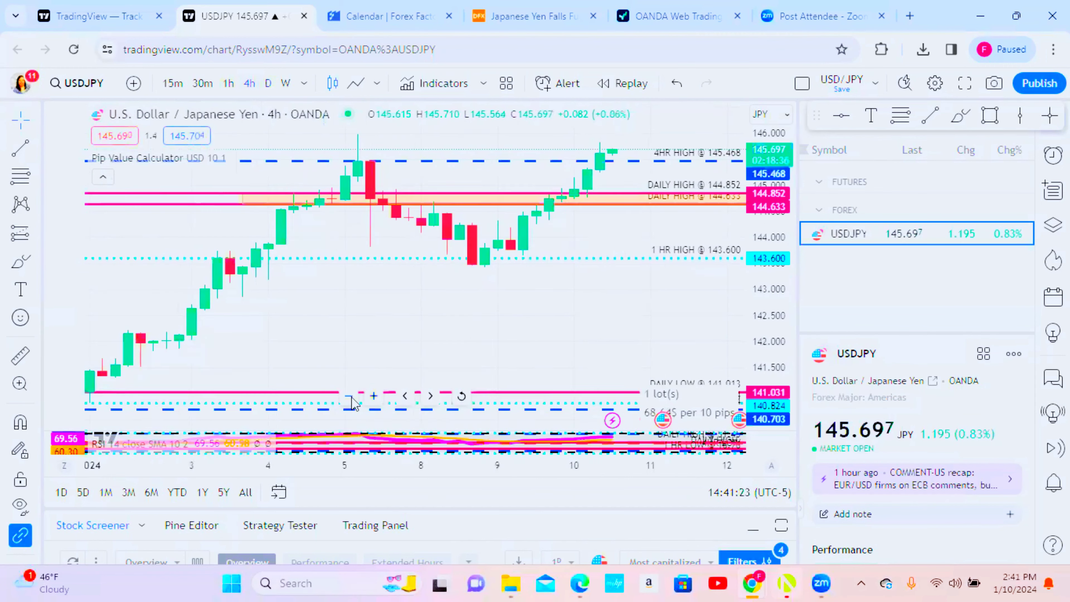
left_click(349, 398)
left_click(349, 397)
left_click(349, 397)
left_click(349, 397)
left_click(348, 397)
left_click(349, 397)
left_click(430, 396)
left_click(430, 396)
left_click(430, 396)
left_click(430, 396)
left_click(430, 396)
left_click(431, 396)
left_click(431, 396)
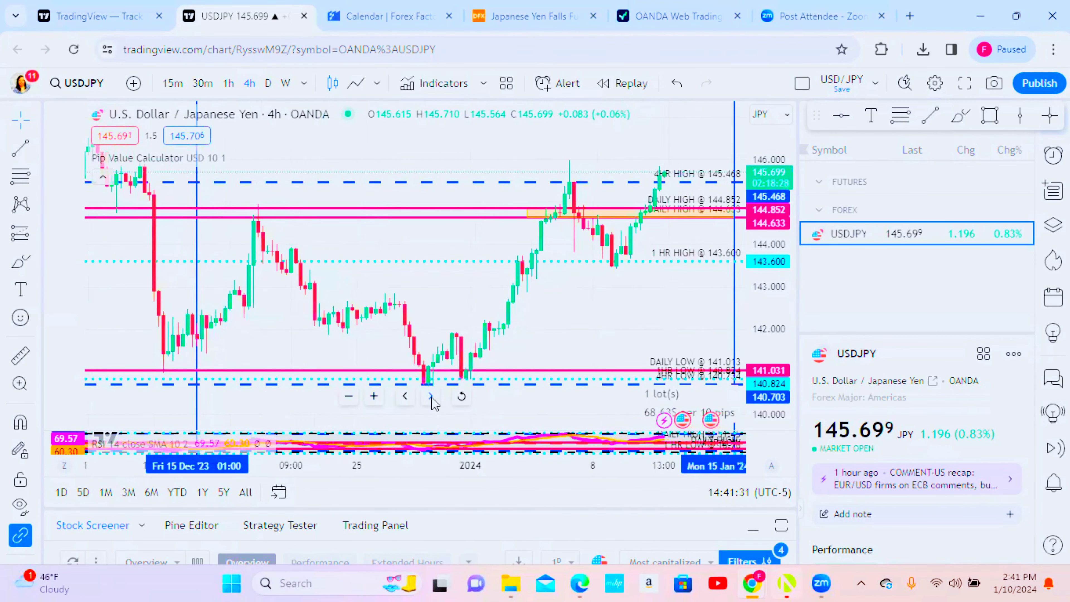
left_click(430, 396)
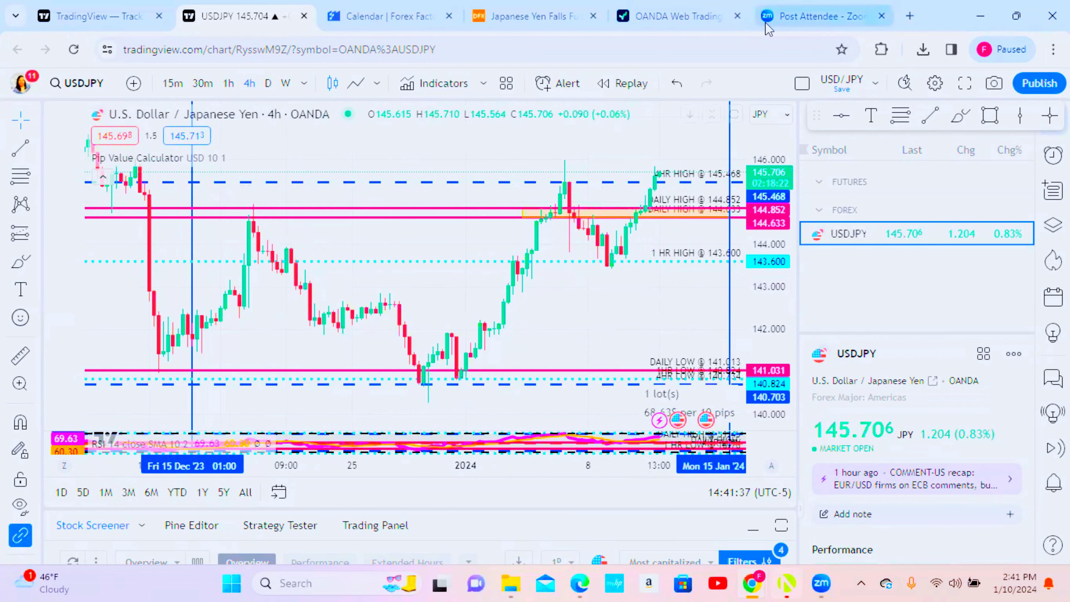
Switch to OANDA Web Trading and sign in with the account email and password.
left_click(724, 21)
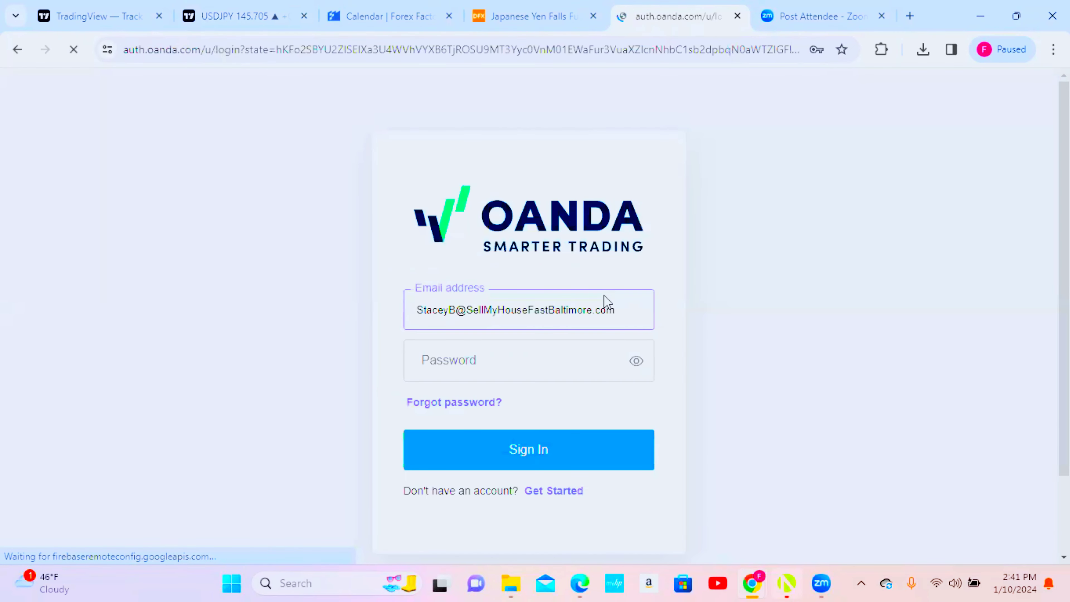
left_click(440, 354)
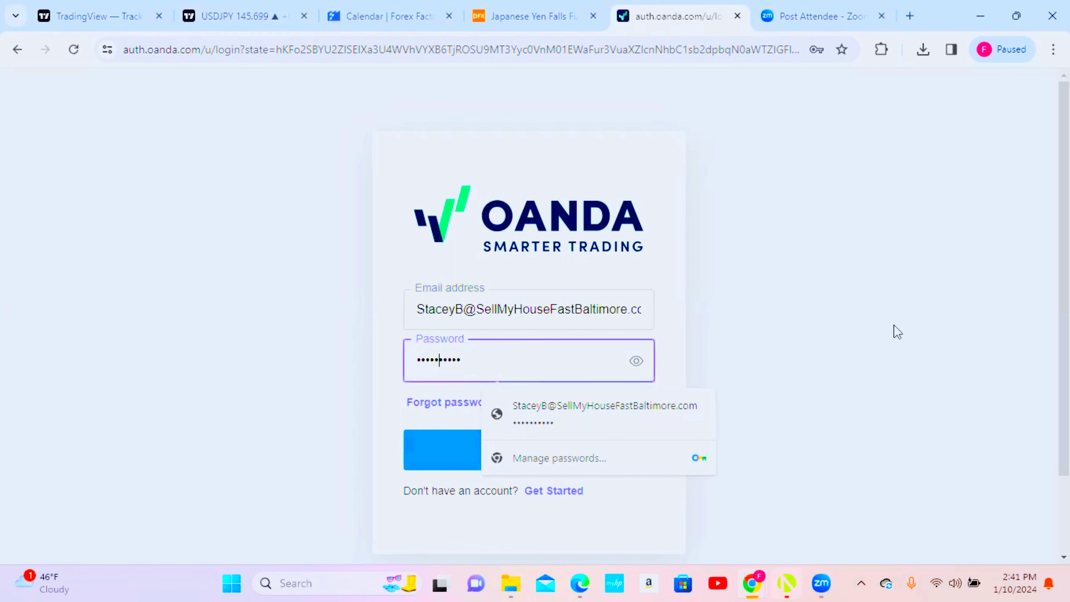
left_click(457, 459)
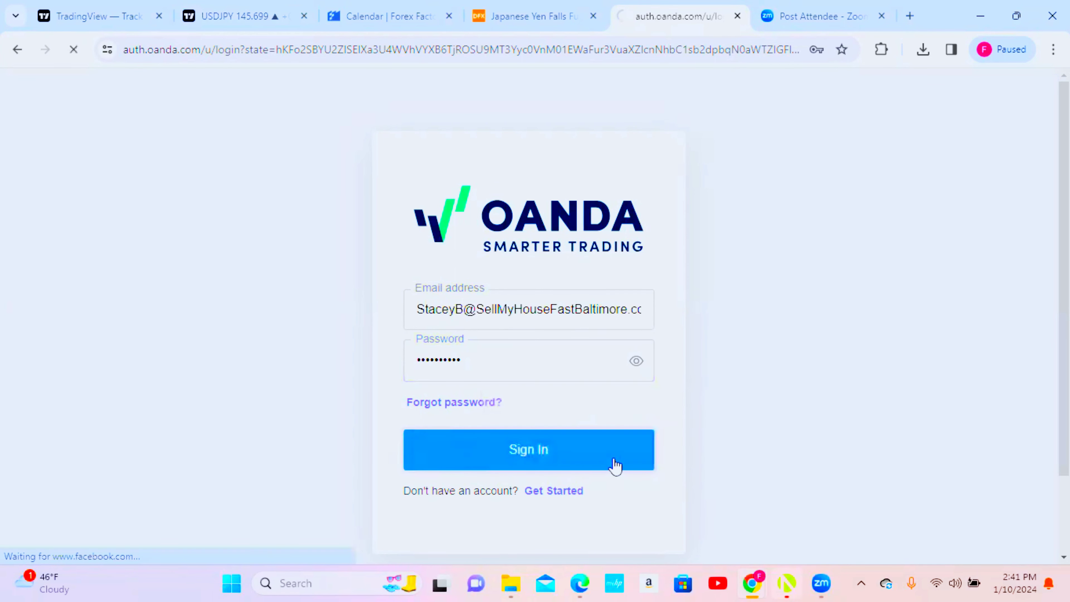